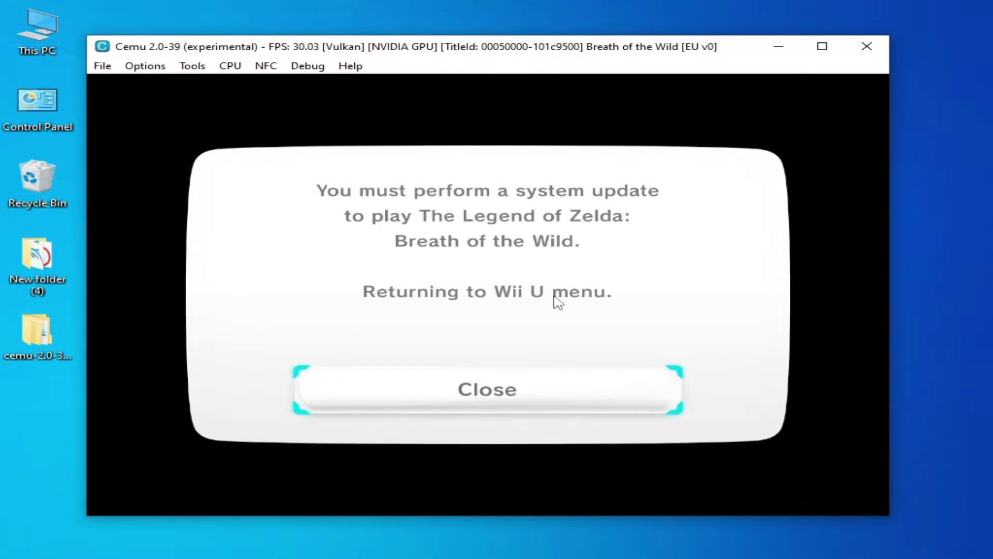
# Dismiss Breath of the Wild's 'You must perform a system update' notice by choosing Close
pyautogui.press('Return')
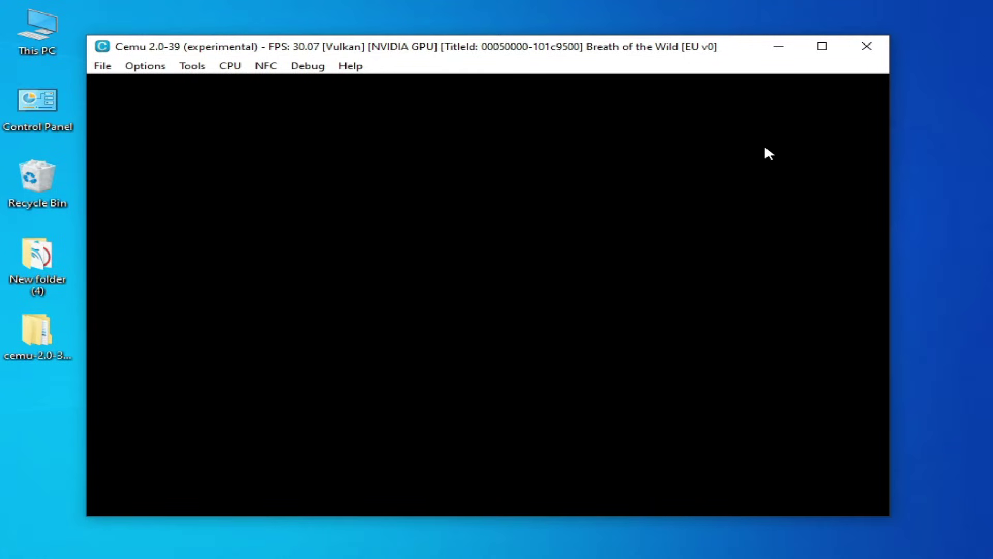
# Close the running Breath of the Wild window and relaunch Cemu from its desktop shortcut
pyautogui.click(866, 48)
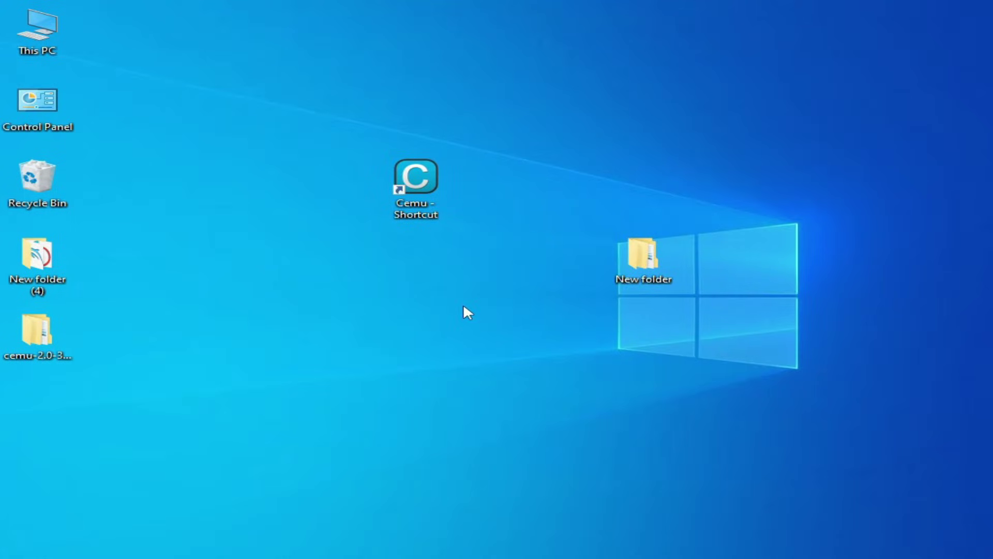
pyautogui.rightClick(418, 182)
pyautogui.click(475, 168)
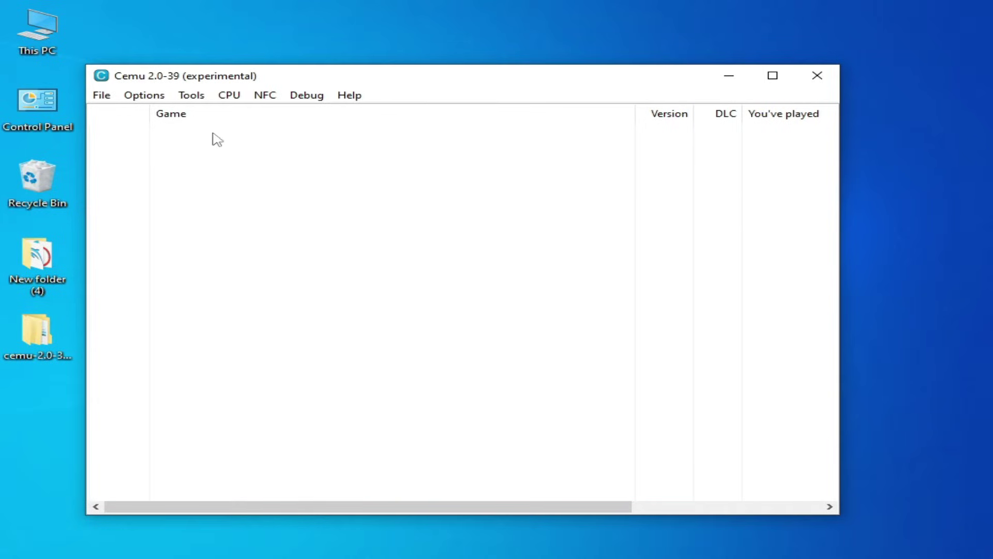
# Add the Breath of the Wild (EUR, Main Game) folder as a game path in General settings
pyautogui.click(144, 95)
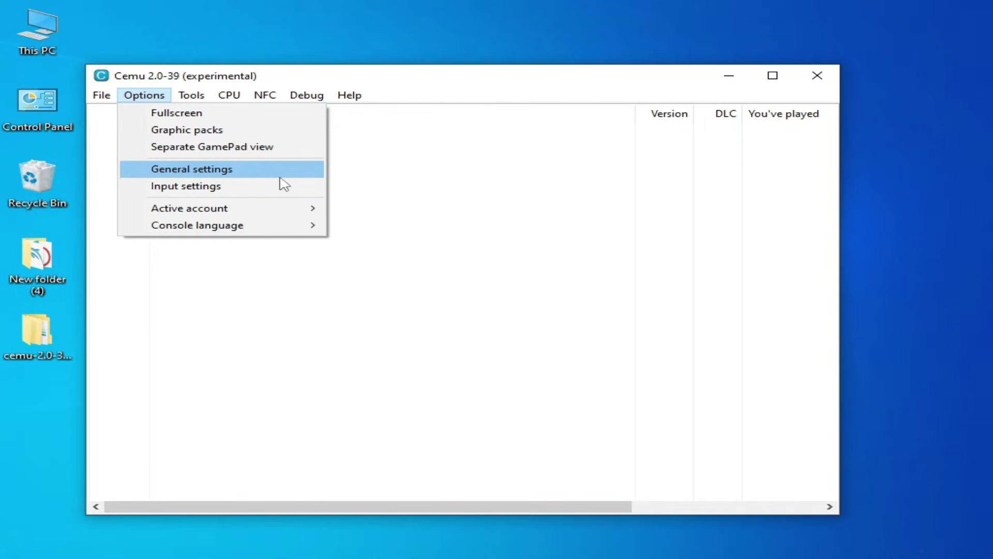
pyautogui.click(181, 171)
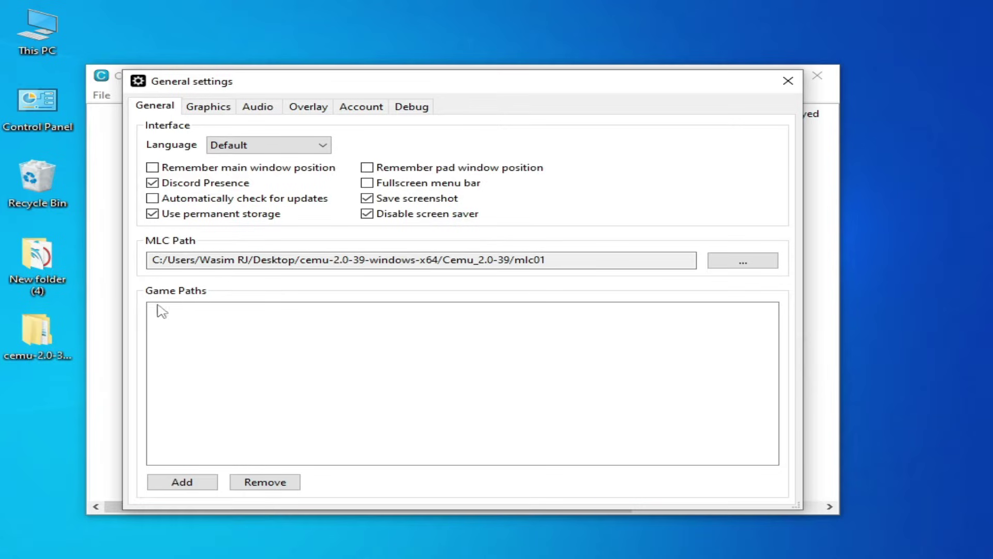
pyautogui.click(200, 488)
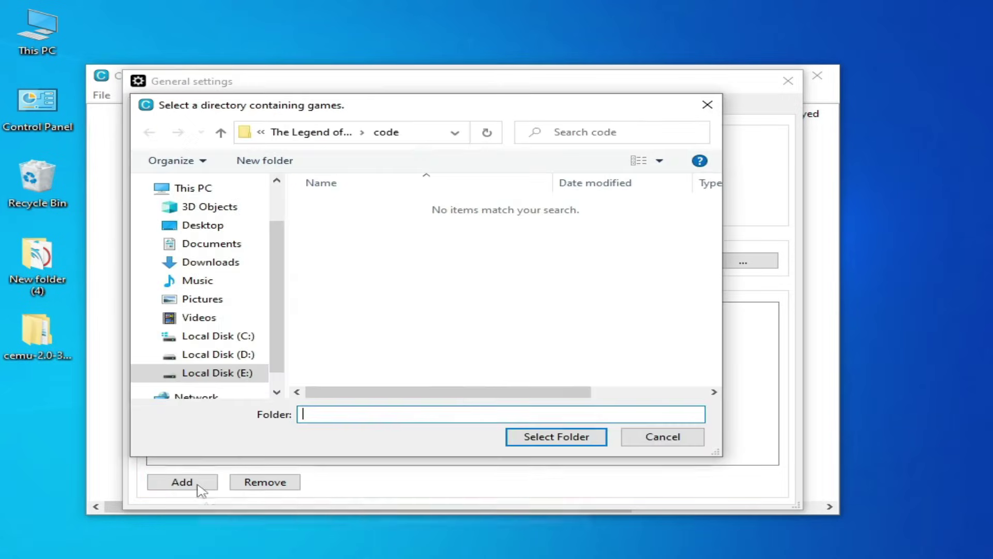
pyautogui.click(343, 132)
pyautogui.click(292, 133)
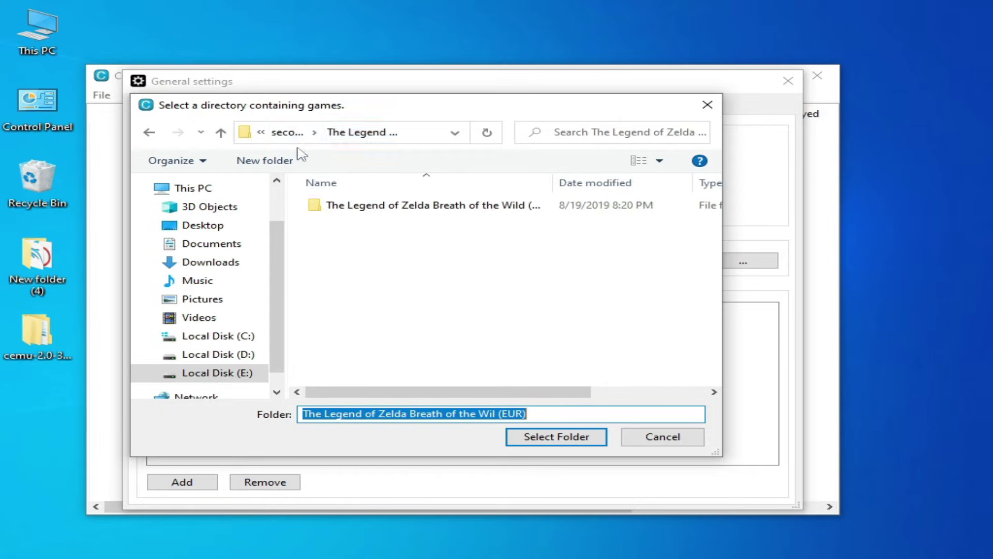
pyautogui.doubleClick(367, 206)
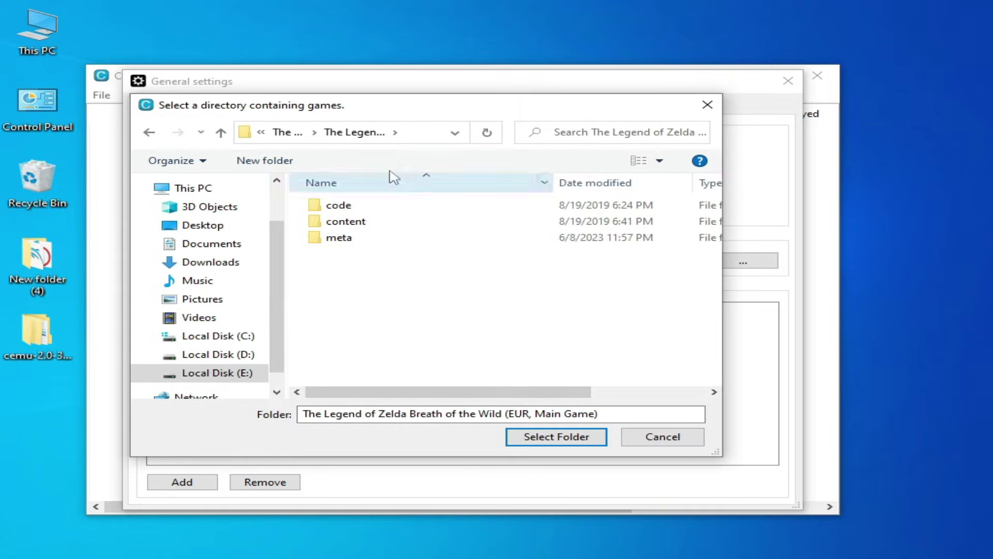
pyautogui.click(297, 141)
pyautogui.doubleClick(357, 206)
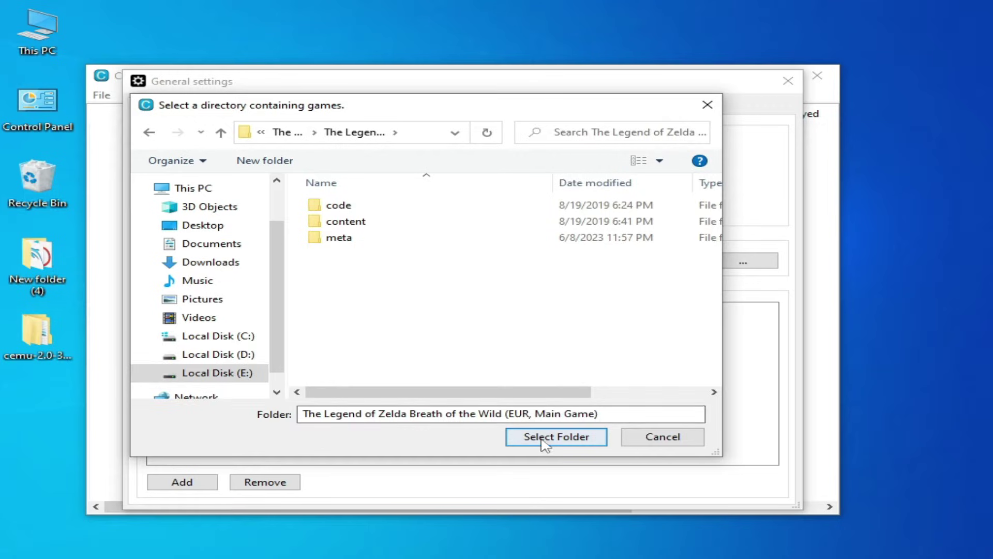
pyautogui.click(542, 440)
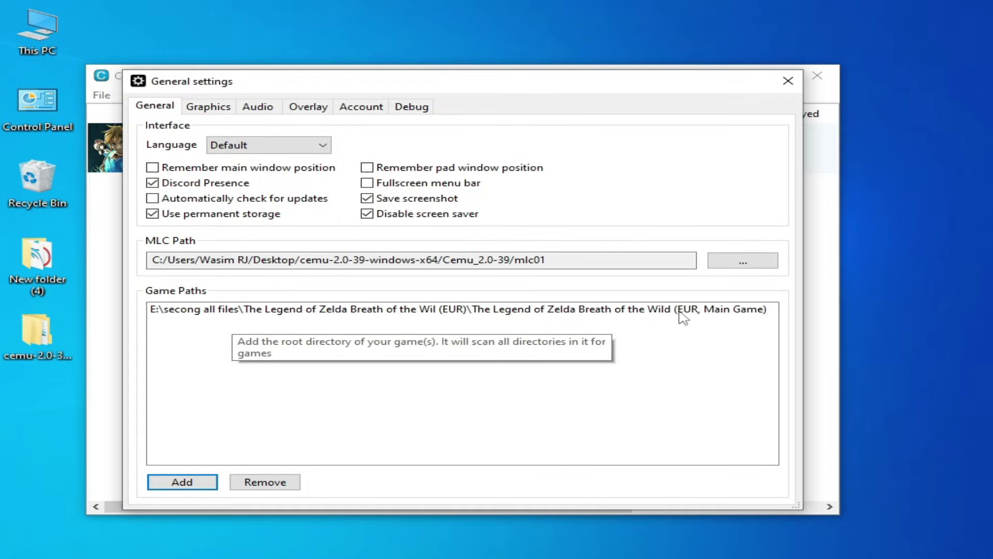
pyautogui.moveTo(396, 89); pyautogui.dragTo(453, 93)
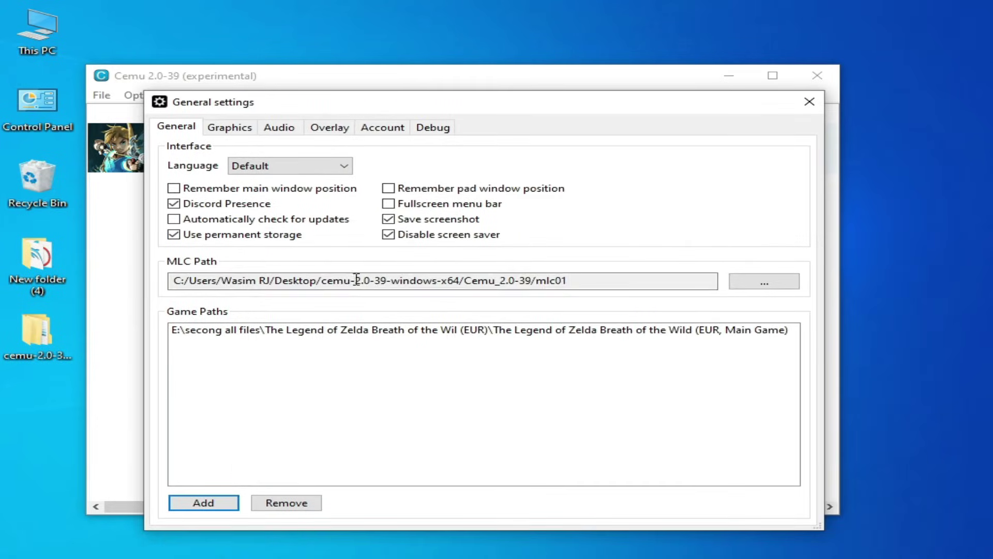
pyautogui.click(808, 103)
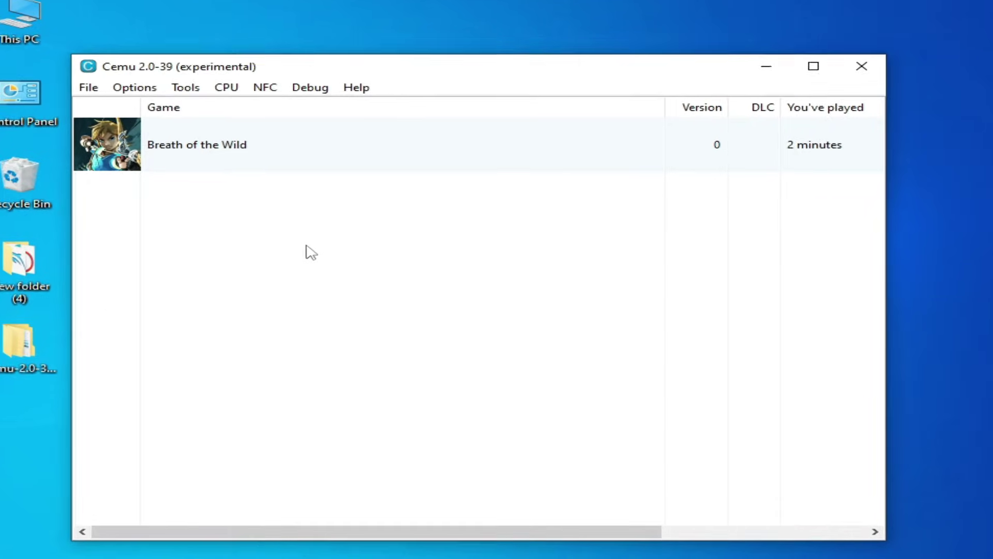
# Open the base Breath of the Wild entry's directory from the Title Manager
pyautogui.click(179, 79)
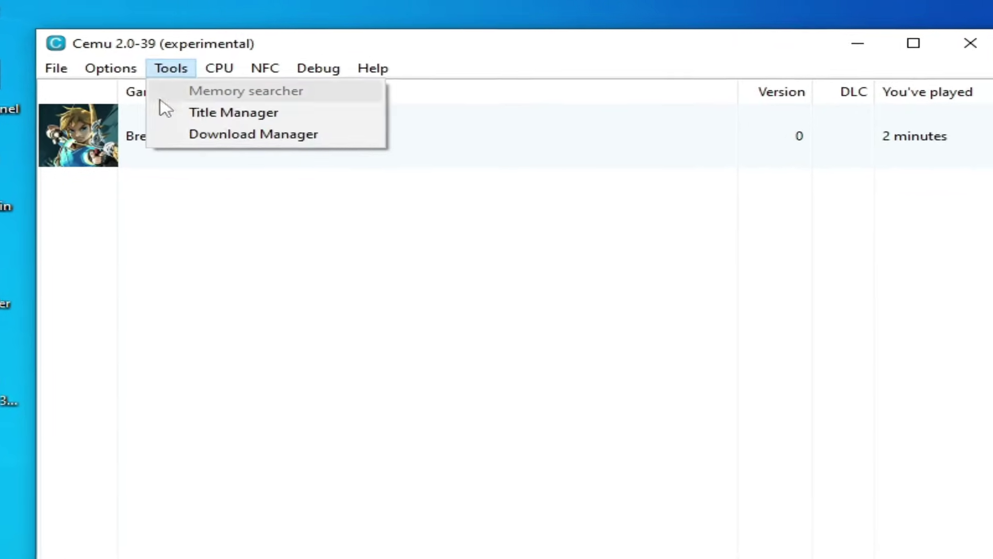
pyautogui.click(225, 122)
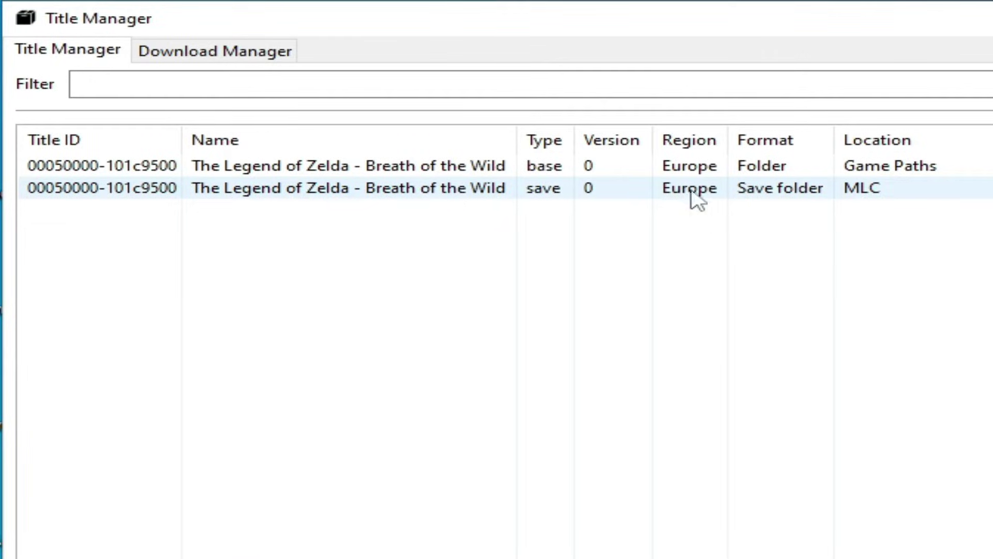
pyautogui.click(626, 175)
pyautogui.rightClick(512, 168)
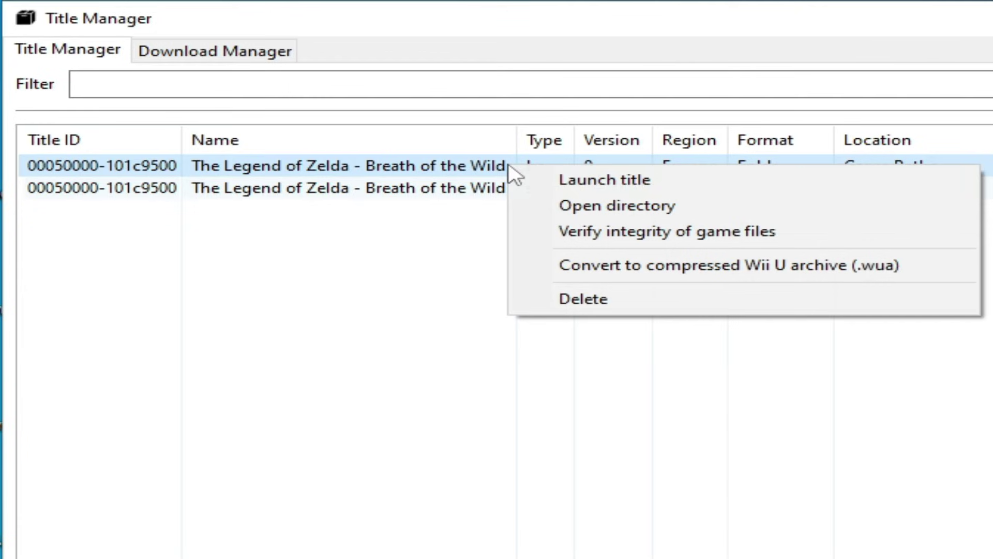
pyautogui.click(592, 207)
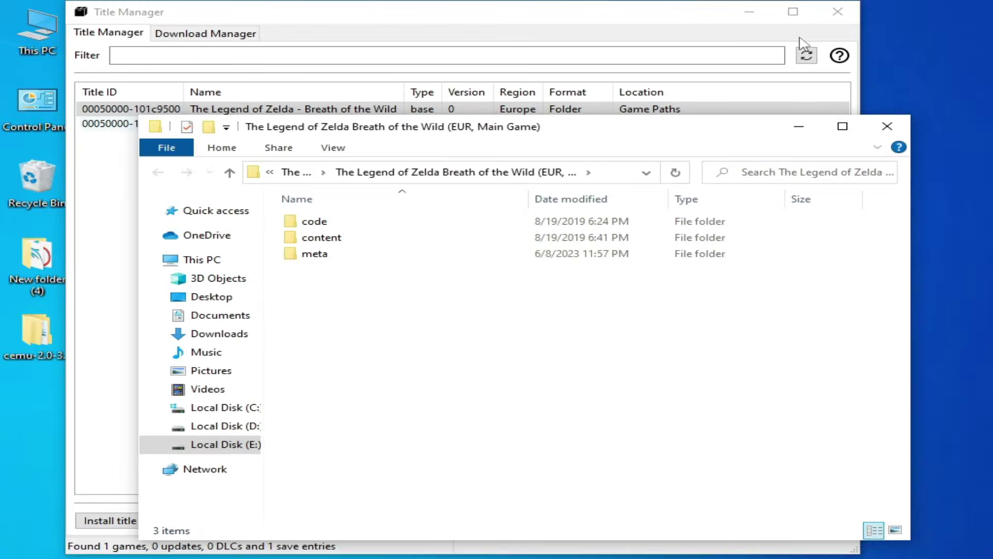
# Close the Title Manager and the game's Explorer folder window
pyautogui.click(838, 12)
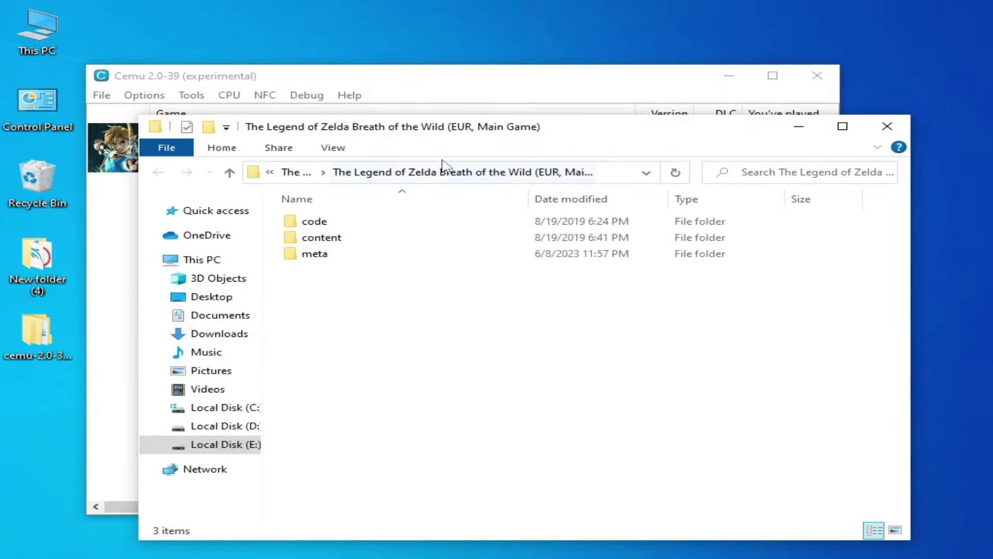
pyautogui.moveTo(448, 139); pyautogui.dragTo(613, 194)
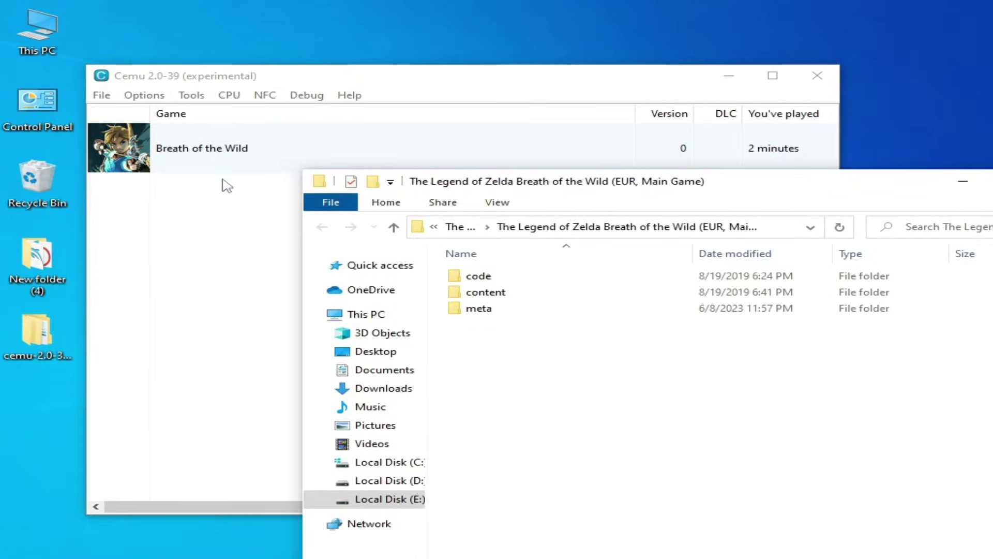
pyautogui.click(213, 254)
pyautogui.click(882, 421)
pyautogui.moveTo(649, 196); pyautogui.dragTo(438, 176)
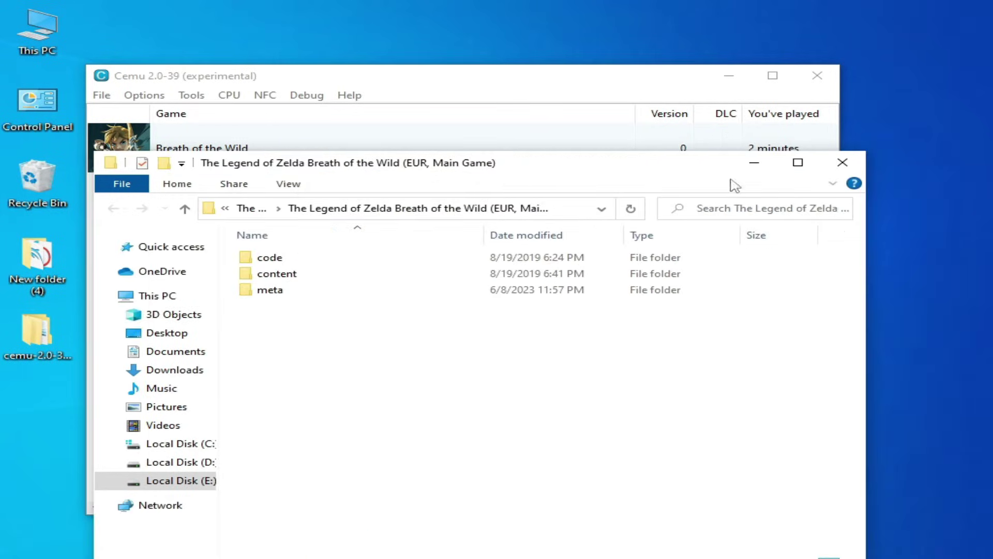
pyautogui.click(837, 169)
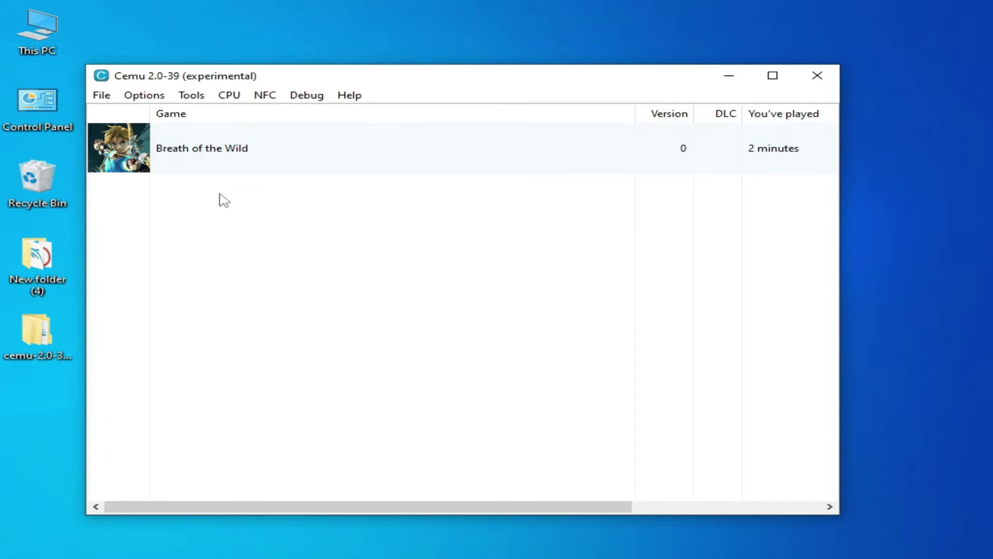
# Open the desktop's New folder holding the EUR and JPN update folders, with Cemu in front
pyautogui.moveTo(476, 82); pyautogui.dragTo(383, 77)
pyautogui.moveTo(493, 63); pyautogui.dragTo(468, 320)
pyautogui.moveTo(642, 268); pyautogui.dragTo(784, 175)
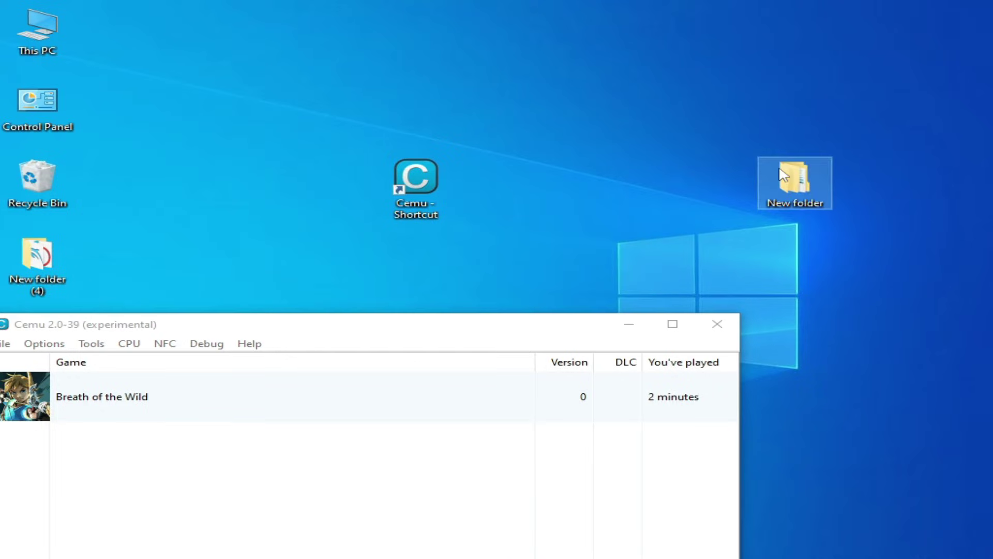
pyautogui.doubleClick(783, 174)
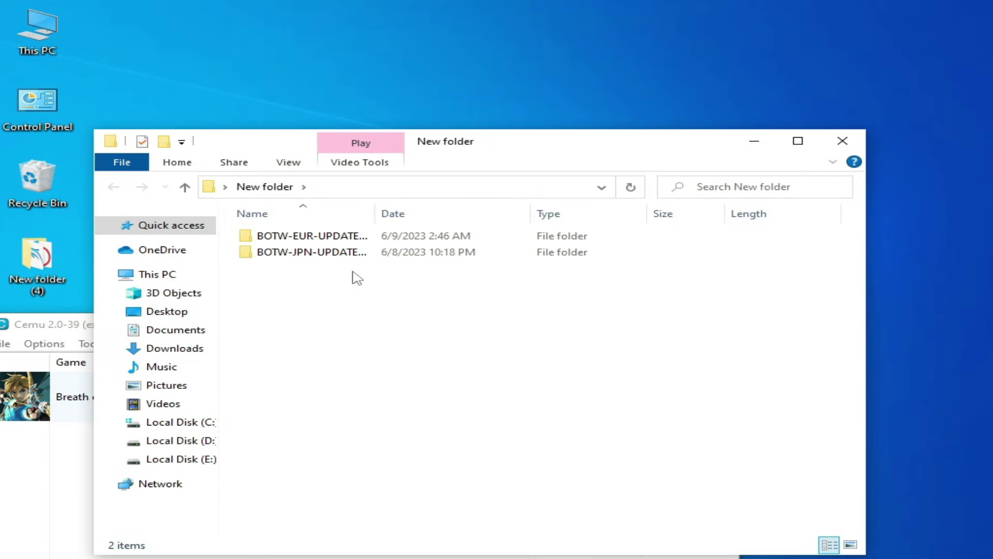
pyautogui.moveTo(73, 325); pyautogui.dragTo(179, 136)
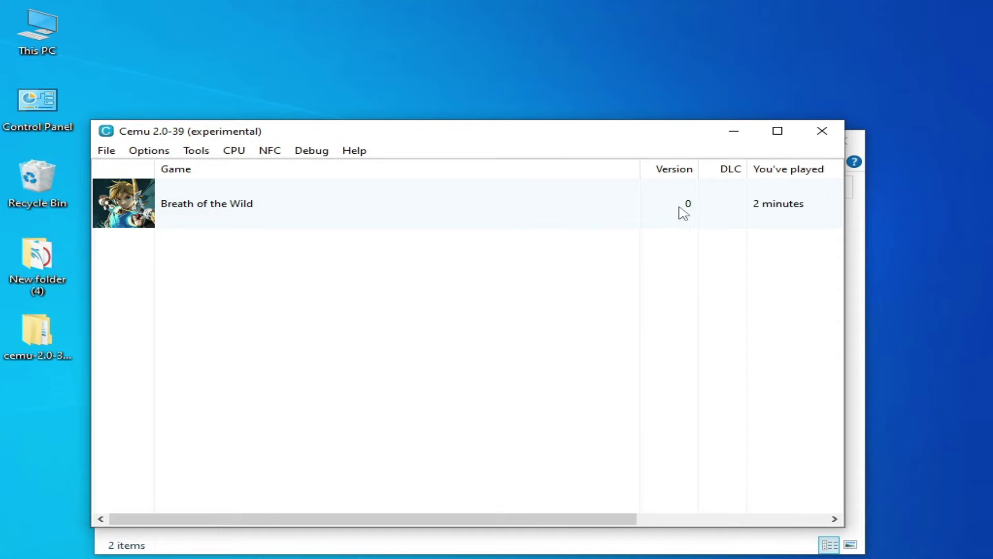
pyautogui.rightClick(253, 209)
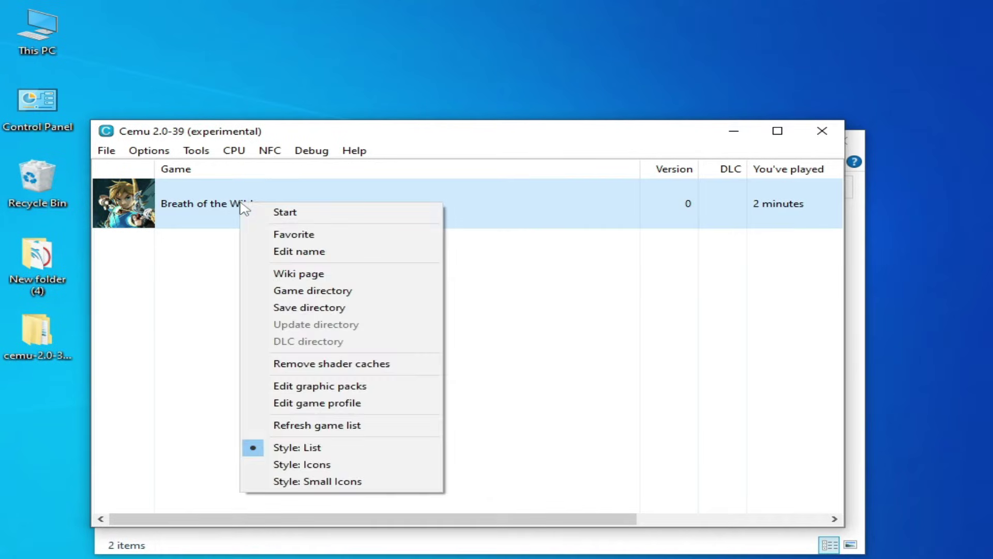
pyautogui.click(197, 151)
pyautogui.click(218, 185)
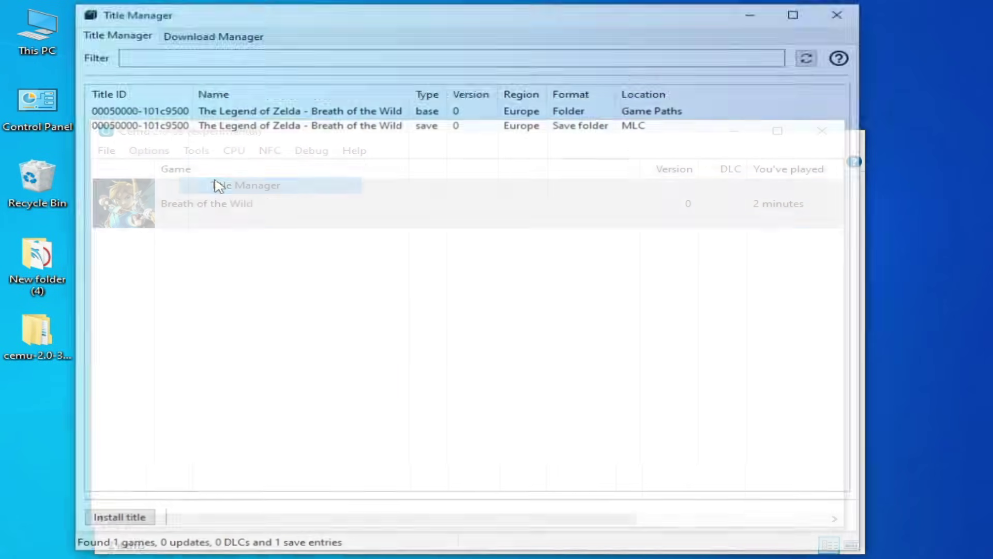
pyautogui.click(540, 110)
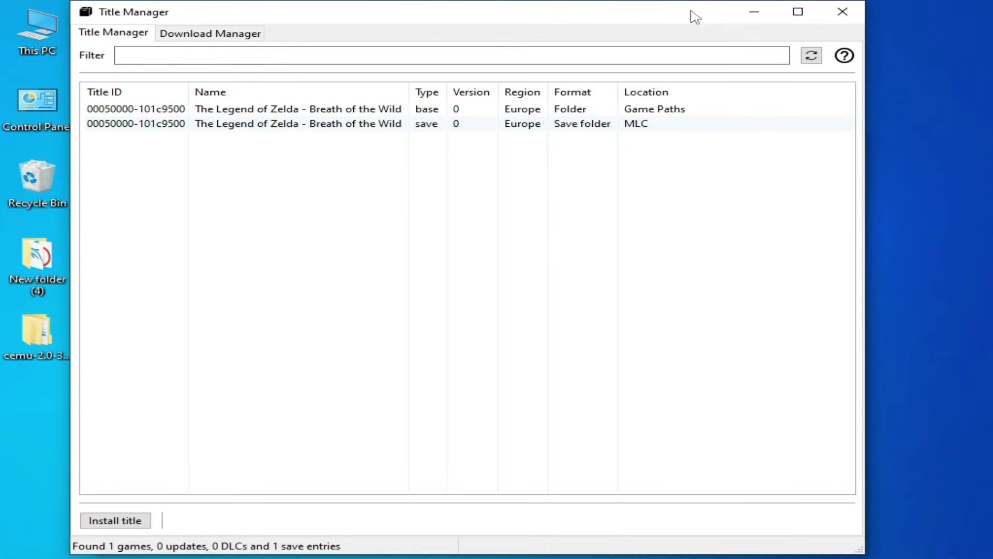
pyautogui.moveTo(690, 15); pyautogui.dragTo(611, 67)
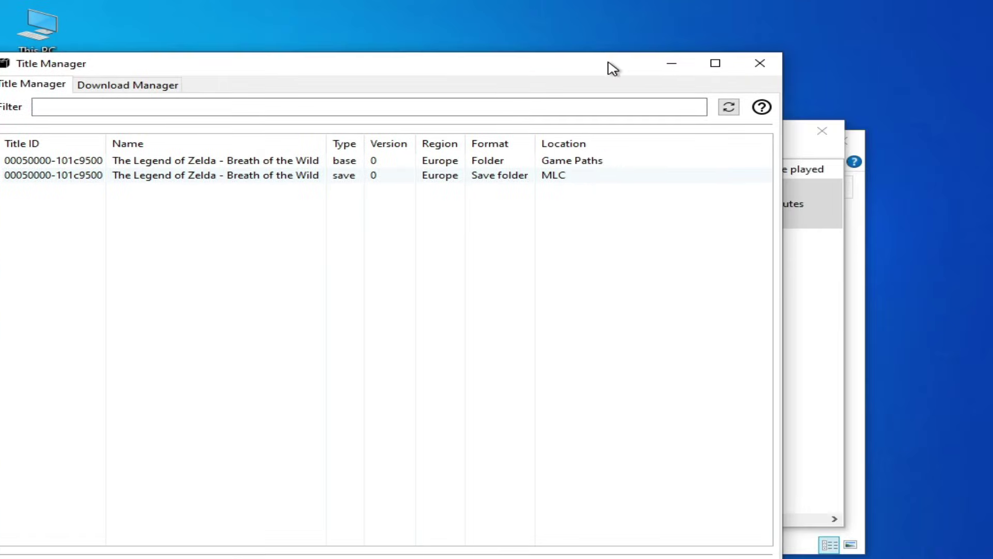
pyautogui.click(758, 67)
pyautogui.moveTo(630, 145); pyautogui.dragTo(568, 291)
pyautogui.moveTo(470, 168); pyautogui.dragTo(570, 112)
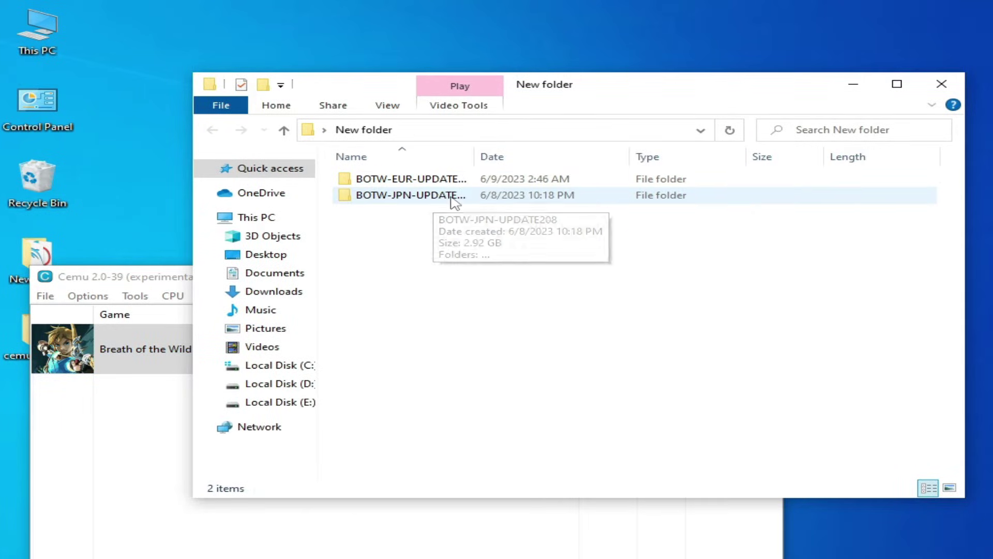
pyautogui.click(149, 447)
pyautogui.moveTo(262, 277); pyautogui.dragTo(279, 103)
# Add the Zelda folder from Desktop > New folder > BOTW-JPN-UPDATE208 as a game path
pyautogui.click(106, 126)
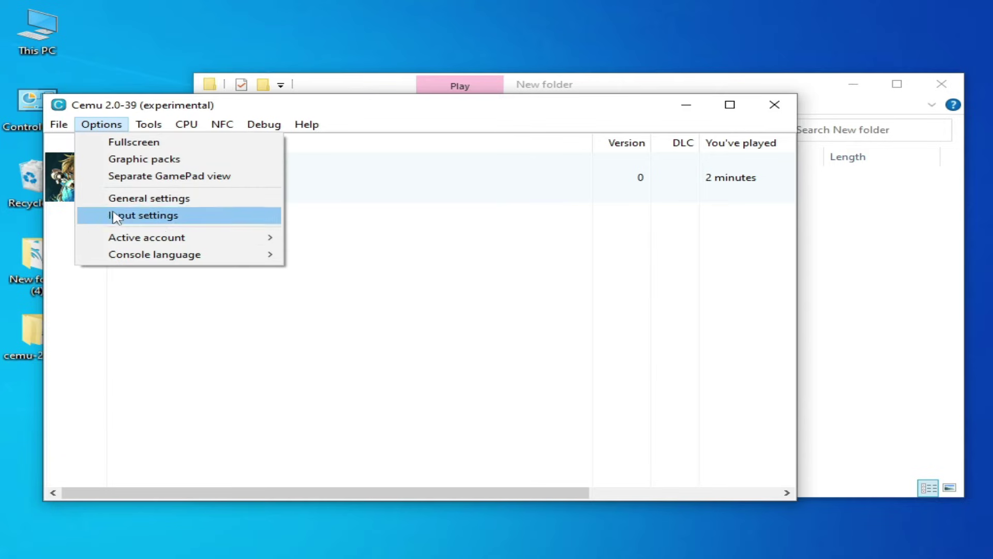
pyautogui.click(132, 199)
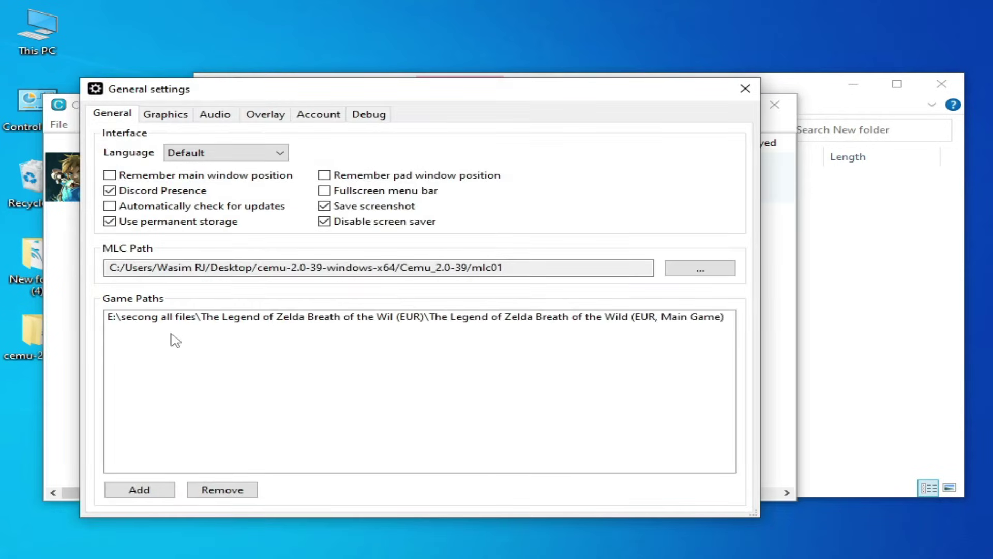
pyautogui.click(158, 490)
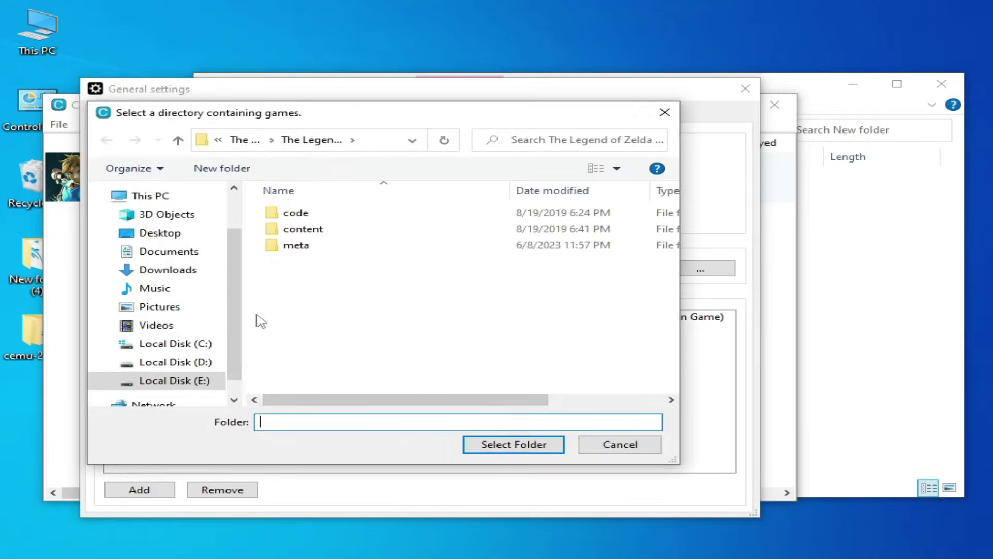
pyautogui.click(173, 239)
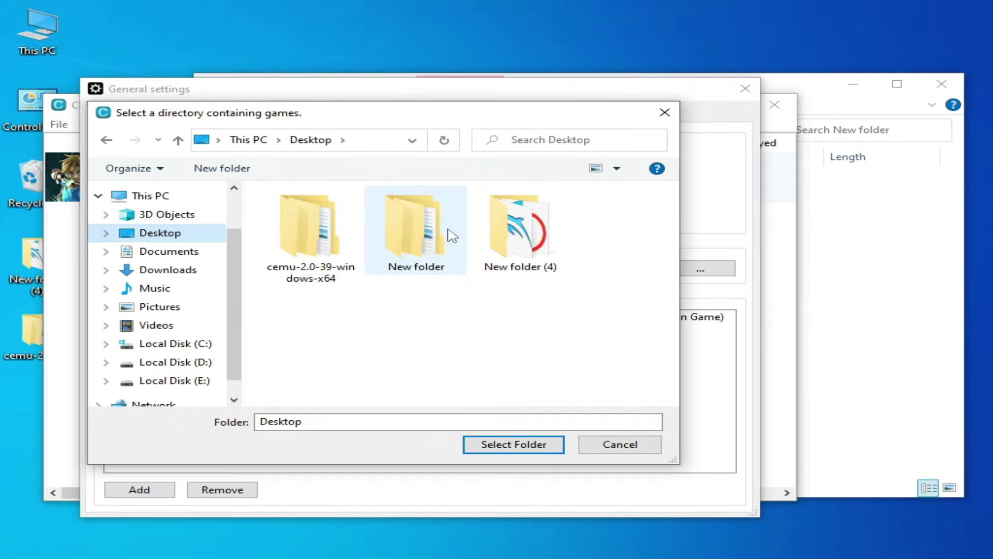
pyautogui.doubleClick(392, 249)
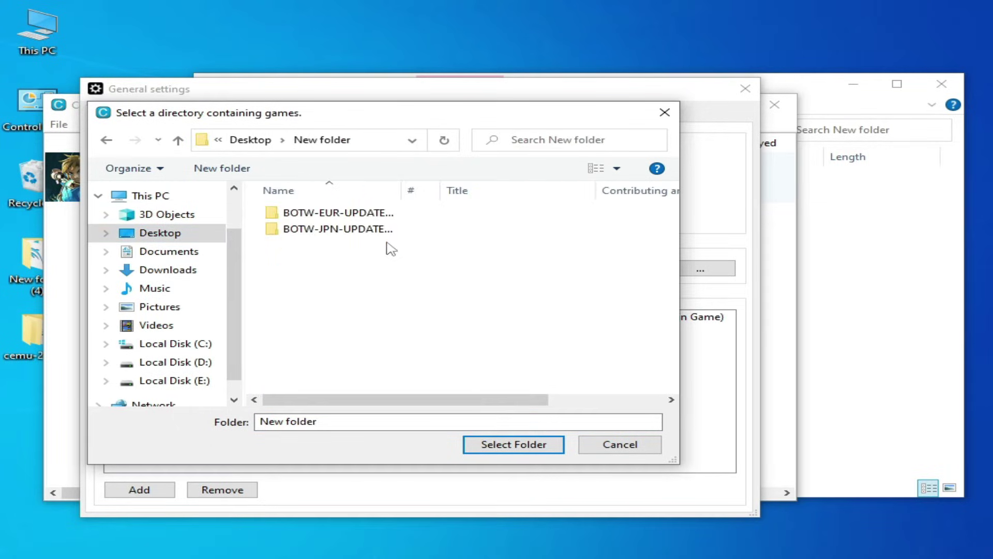
pyautogui.doubleClick(350, 234)
pyautogui.doubleClick(357, 213)
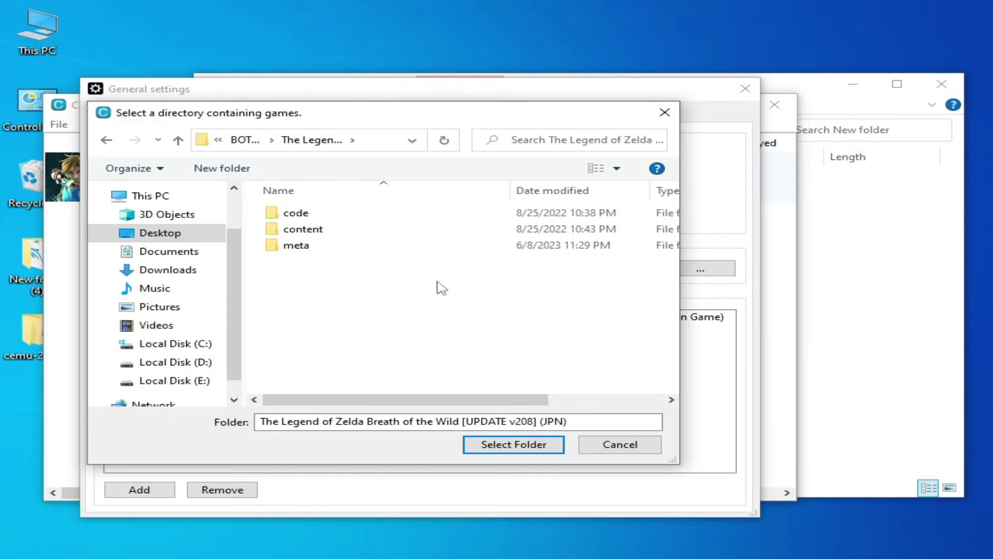
pyautogui.click(108, 141)
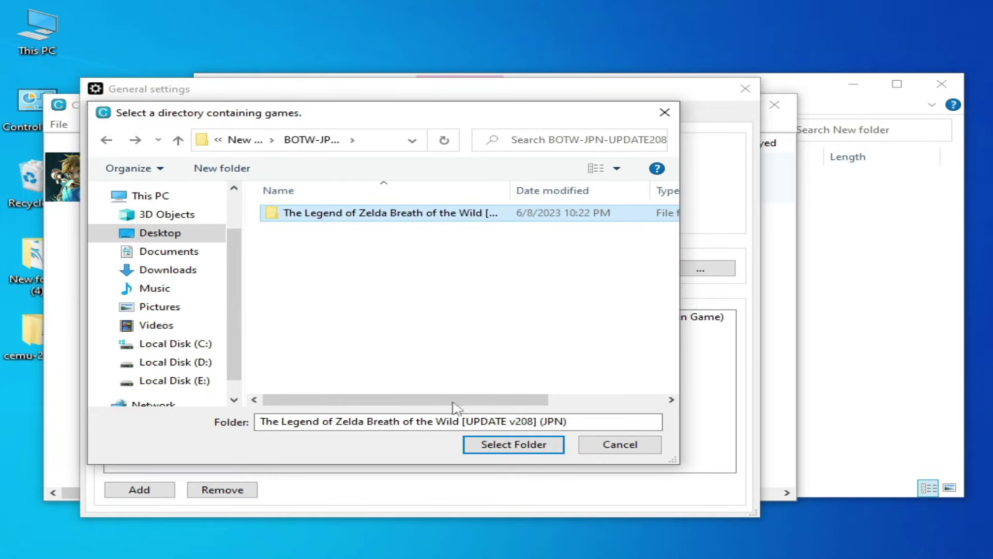
pyautogui.click(512, 444)
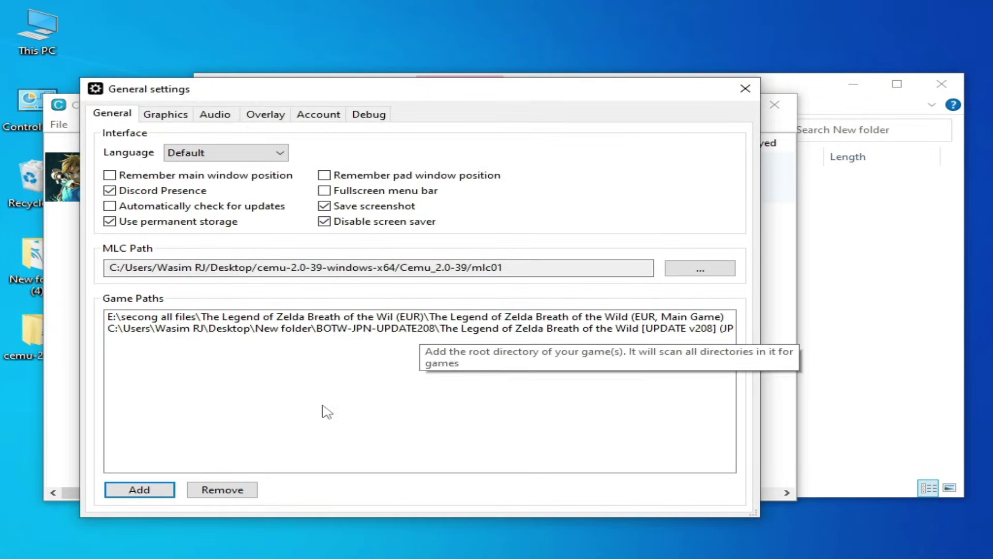
pyautogui.click(745, 89)
pyautogui.moveTo(521, 115); pyautogui.dragTo(615, 128)
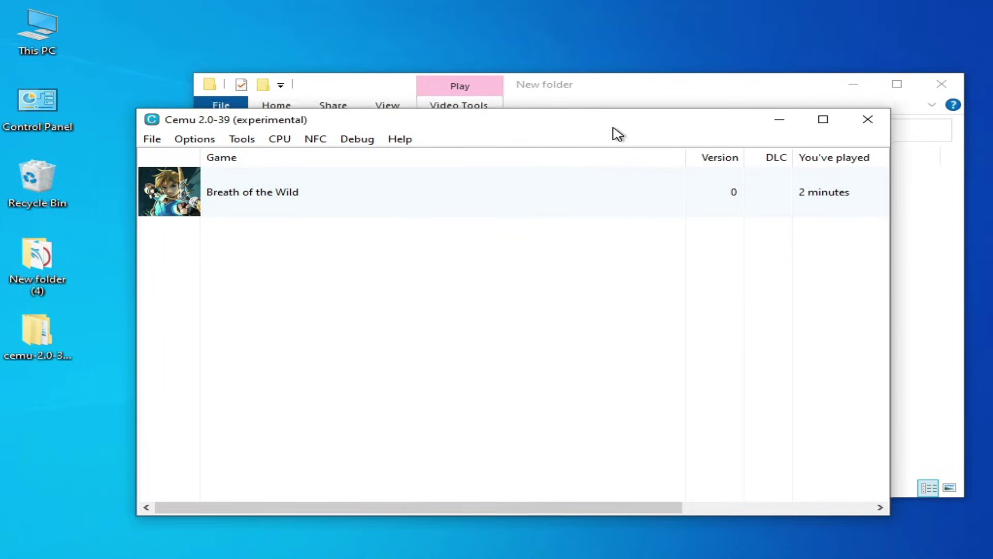
# Launch Breath of the Wild, hit the system-update demand again, and close Cemu
pyautogui.doubleClick(328, 191)
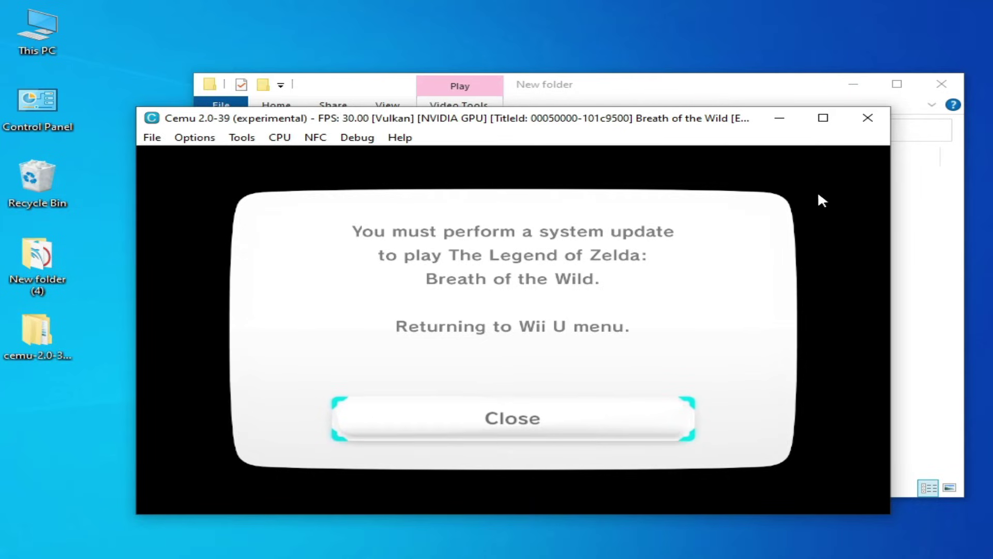
pyautogui.click(868, 118)
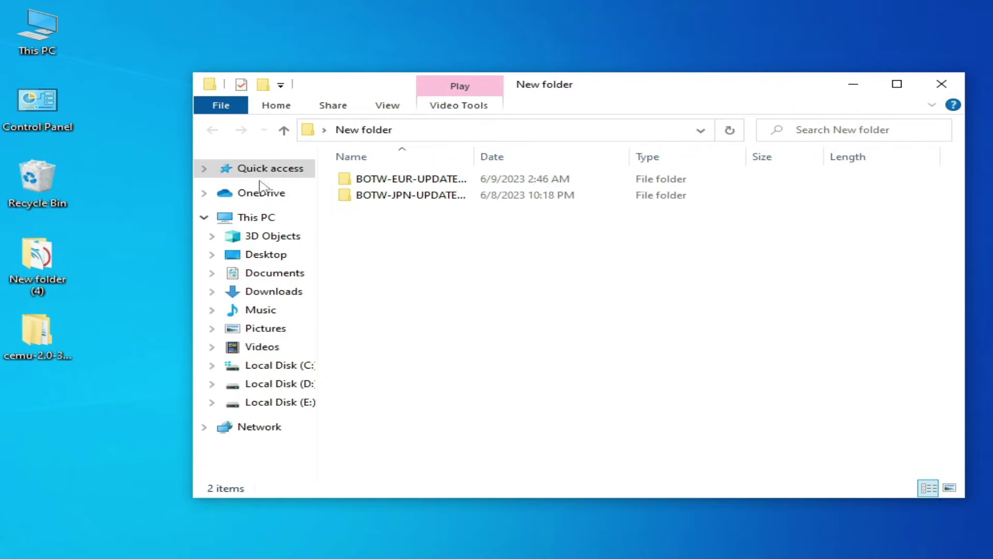
# Relaunch Cemu and remove the JPN update v208 game path in General settings
pyautogui.moveTo(595, 93); pyautogui.dragTo(552, 253)
pyautogui.doubleClick(417, 176)
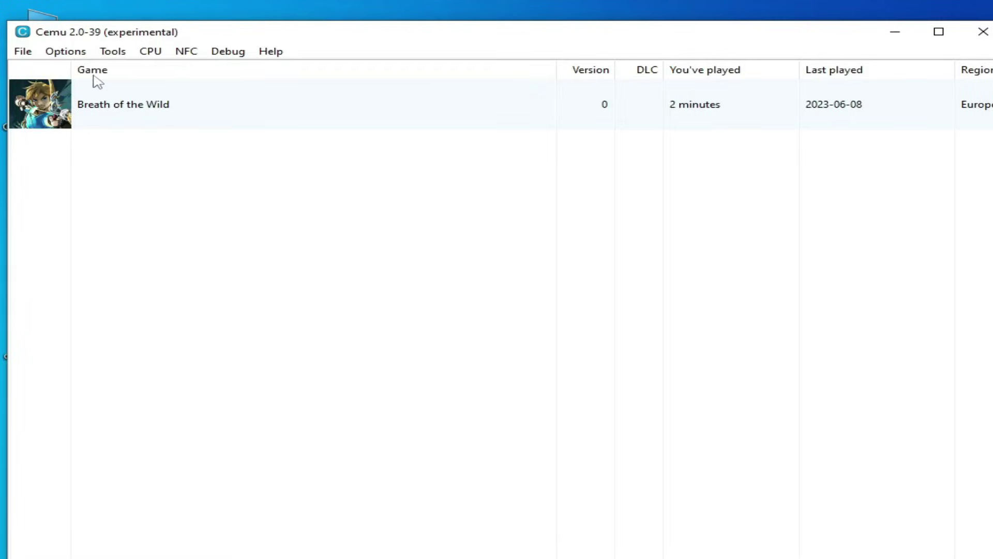
pyautogui.click(65, 51)
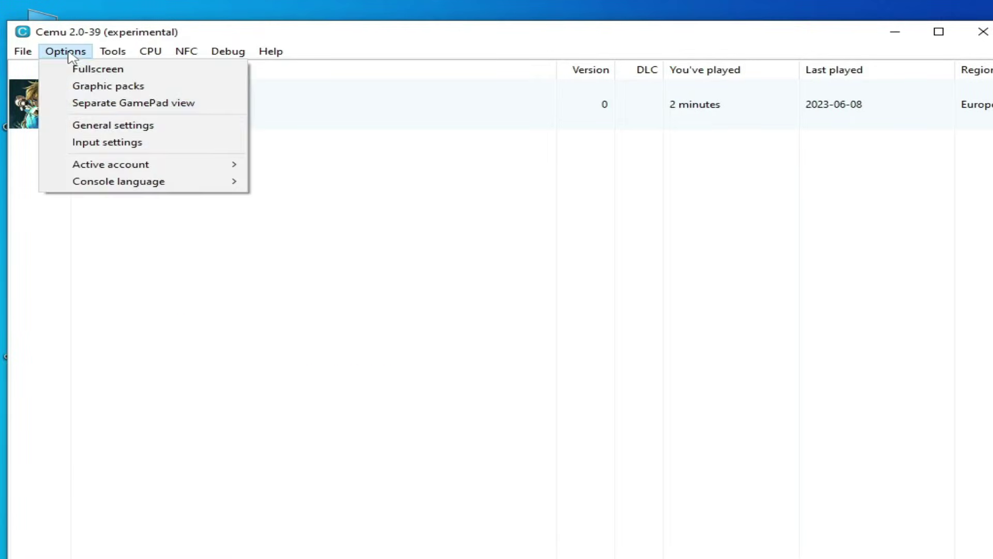
pyautogui.click(100, 131)
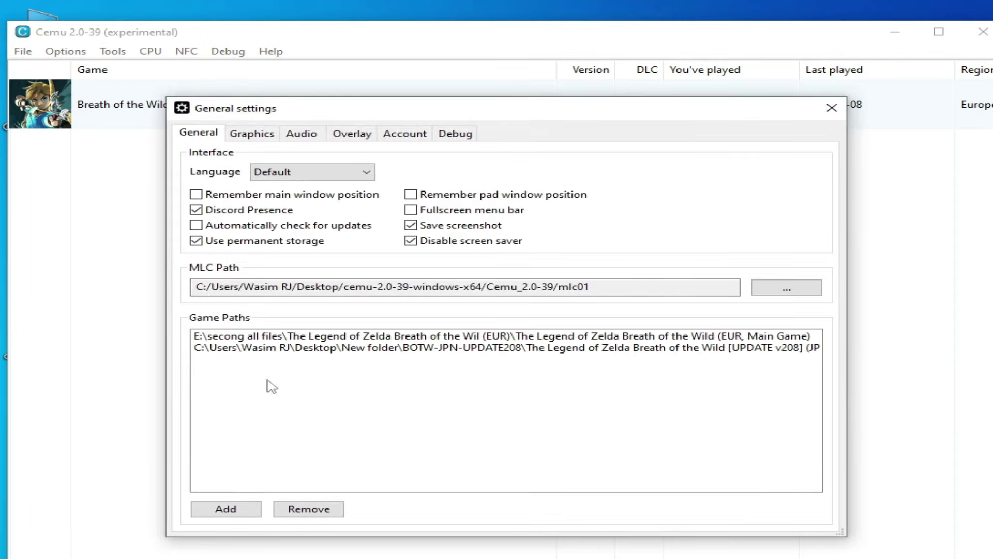
pyautogui.click(397, 348)
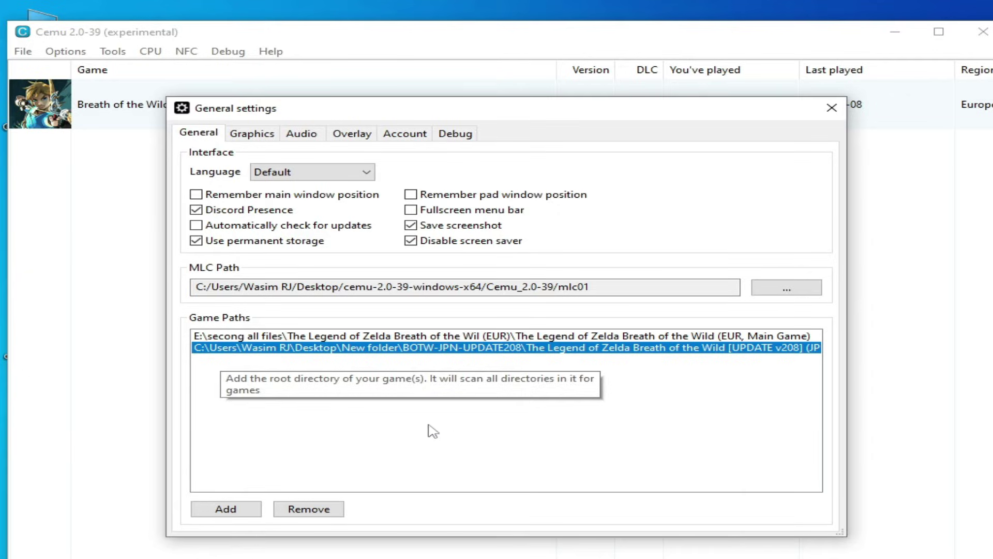
pyautogui.click(331, 508)
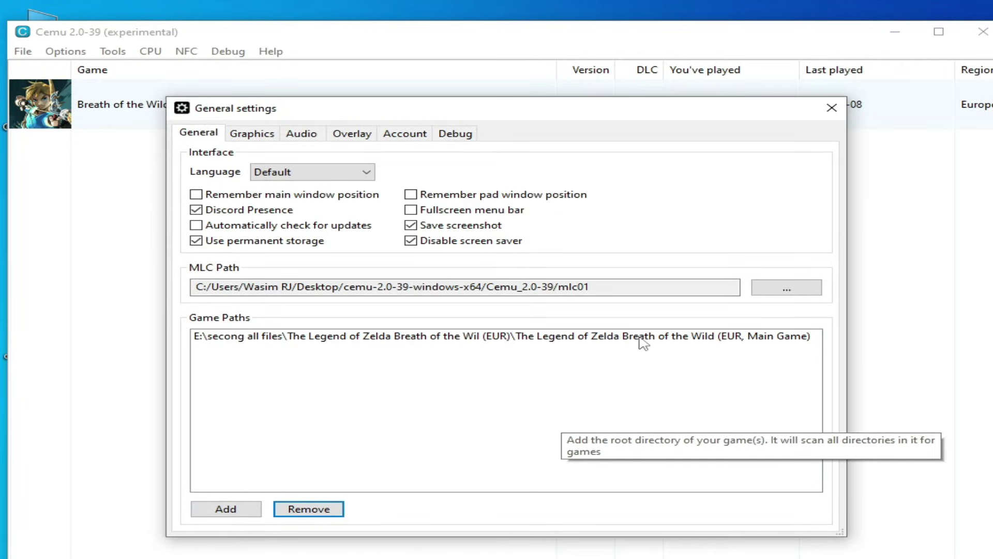
# Add the Zelda folder inside BOTW-EUR-UPDATE-LOADIINE as a game path and close settings
pyautogui.click(708, 339)
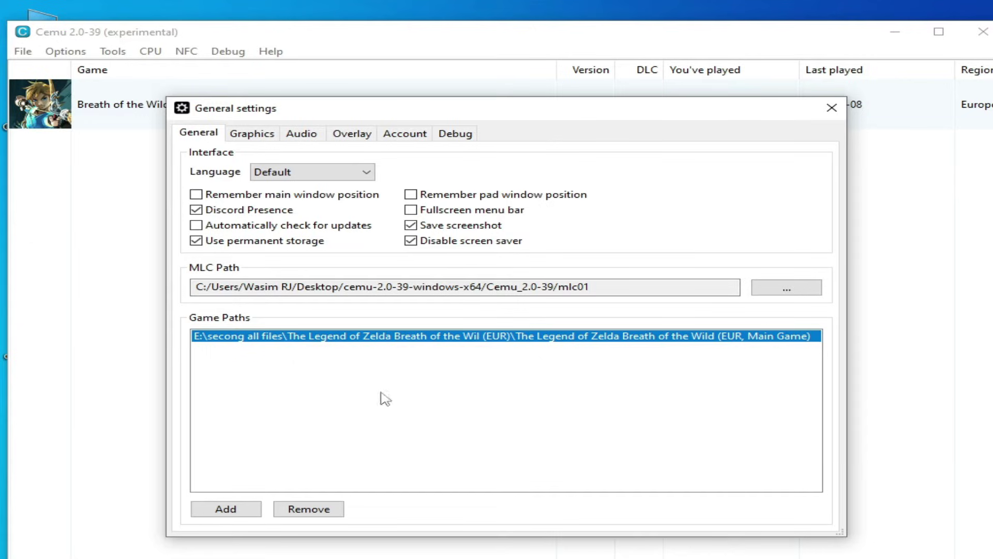
pyautogui.click(225, 511)
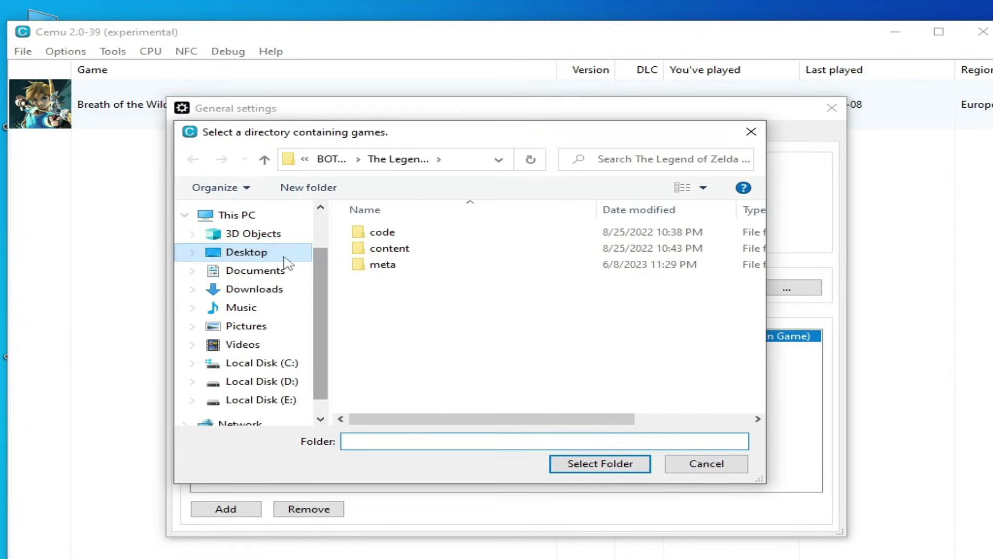
pyautogui.click(331, 160)
pyautogui.click(337, 160)
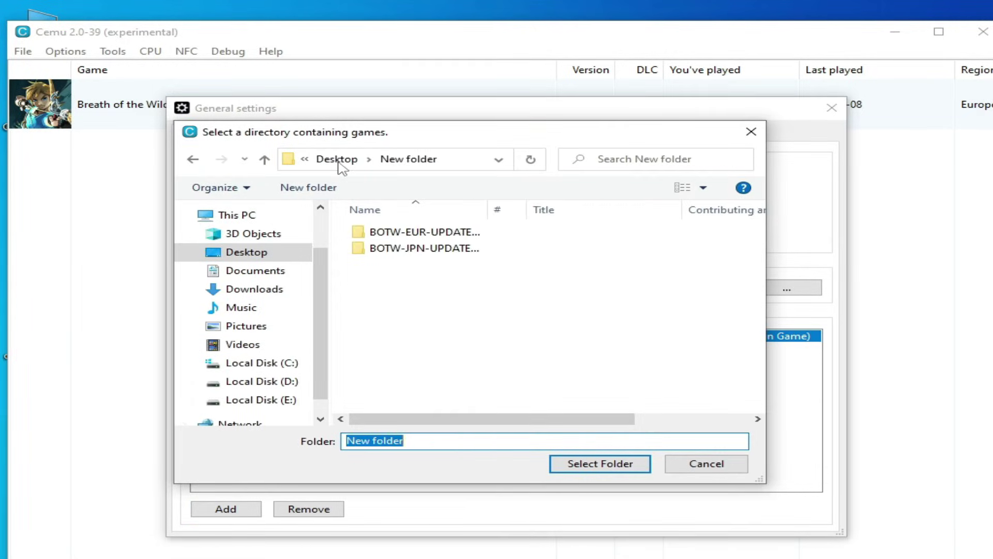
pyautogui.click(424, 234)
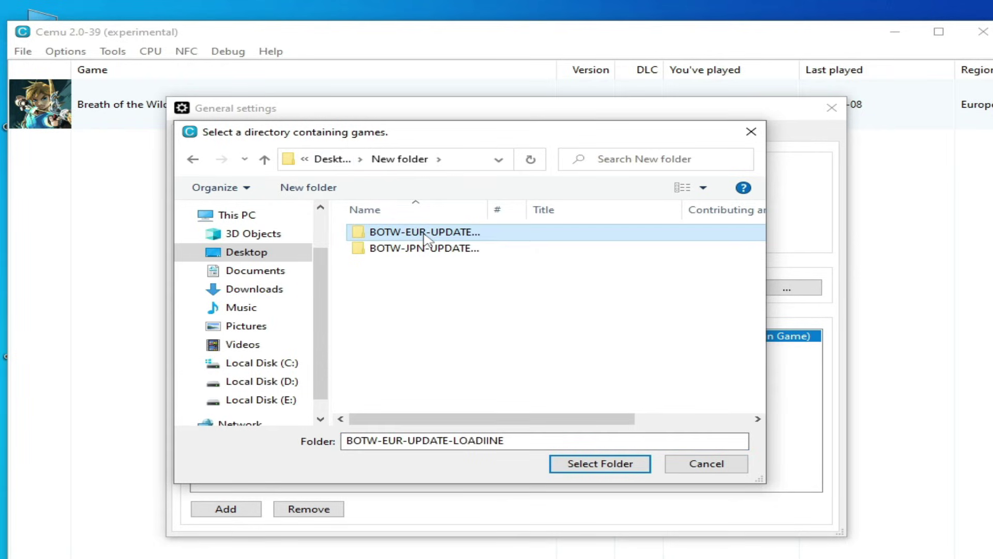
pyautogui.doubleClick(424, 234)
pyautogui.doubleClick(425, 234)
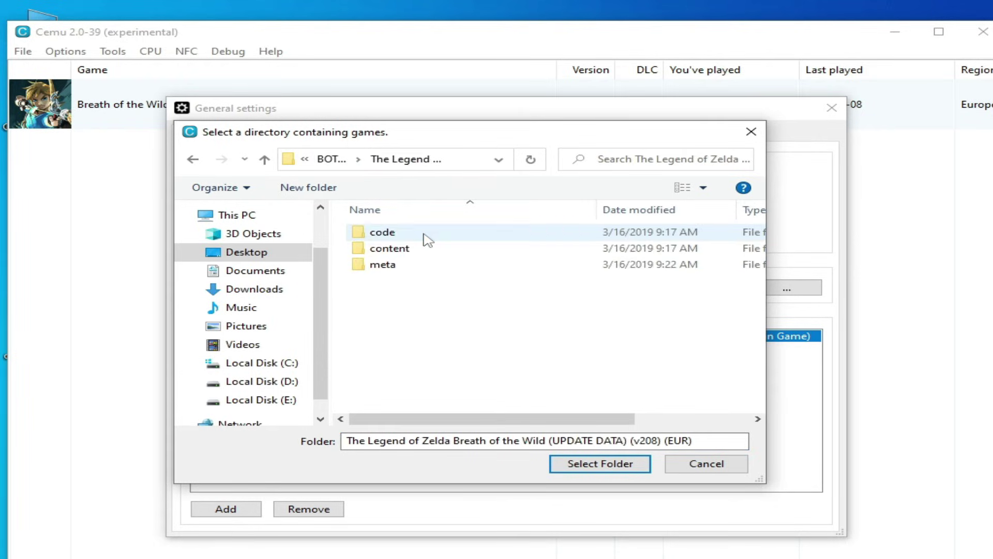
pyautogui.click(193, 159)
pyautogui.click(559, 463)
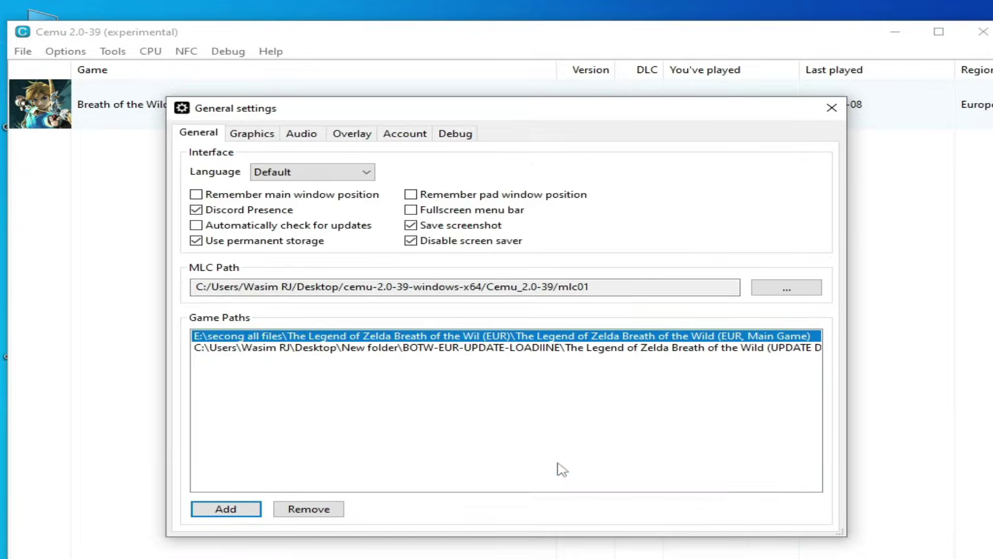
pyautogui.click(832, 108)
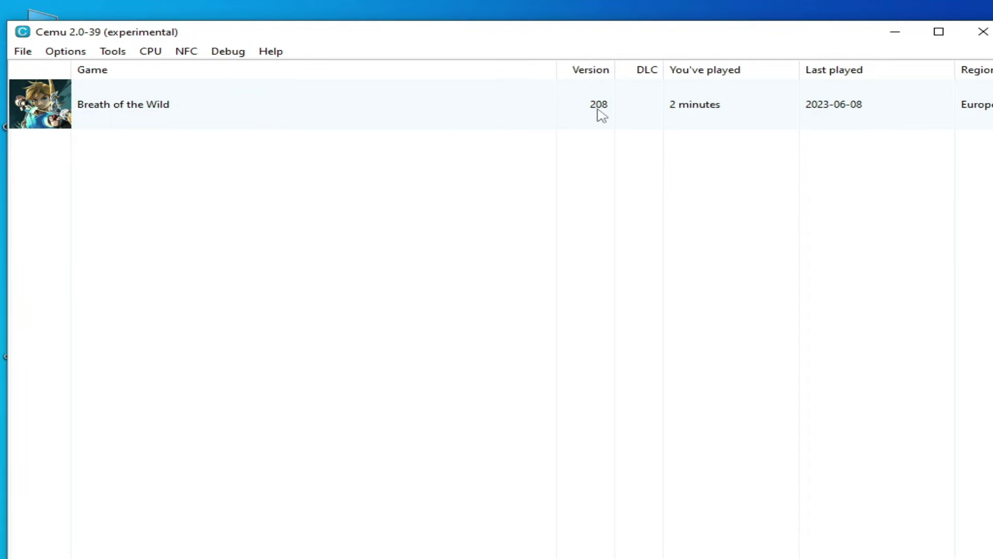
# Boot Breath of the Wild as EU v208 to the Nintendo Presents intro and rearrange the windows
pyautogui.doubleClick(269, 109)
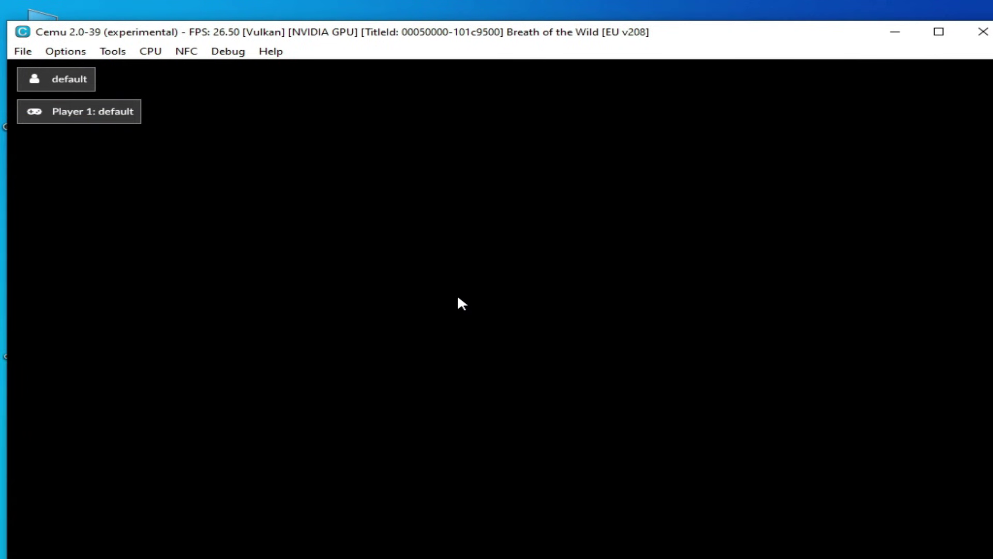
pyautogui.moveTo(480, 40); pyautogui.dragTo(480, 89)
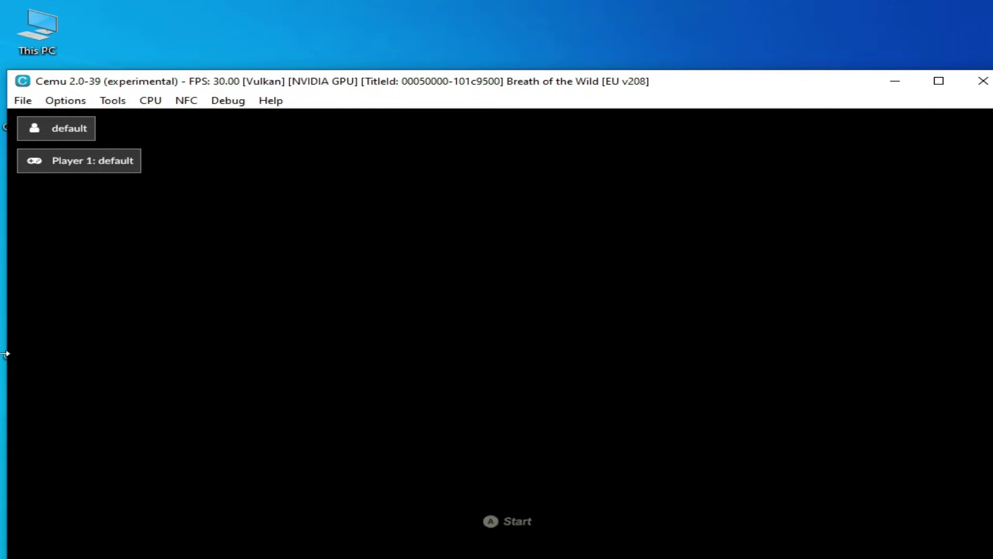
pyautogui.moveTo(5, 373); pyautogui.dragTo(102, 377)
pyautogui.moveTo(452, 87); pyautogui.dragTo(370, 49)
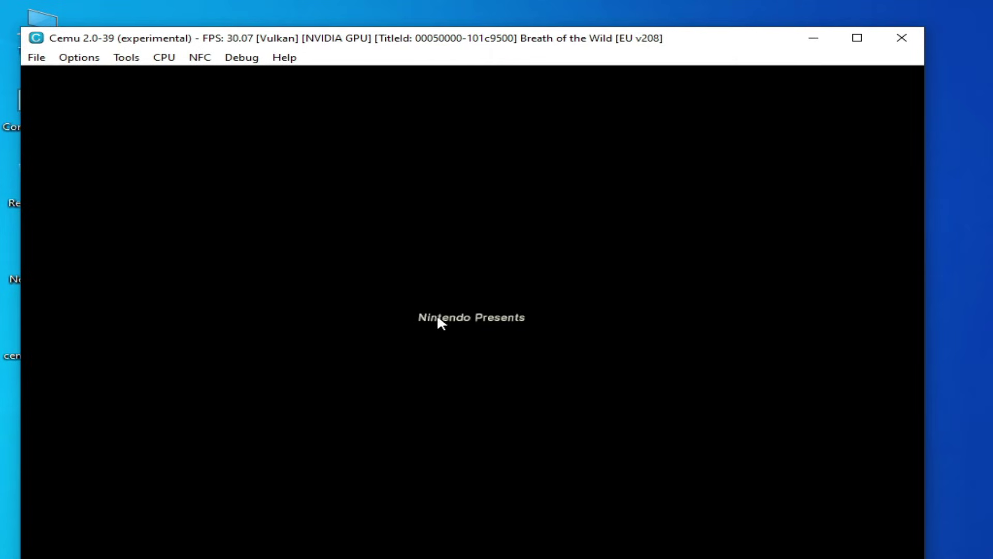
# Close Cemu and relaunch it from its desktop shortcut so the v208 update is recognized
pyautogui.click(907, 42)
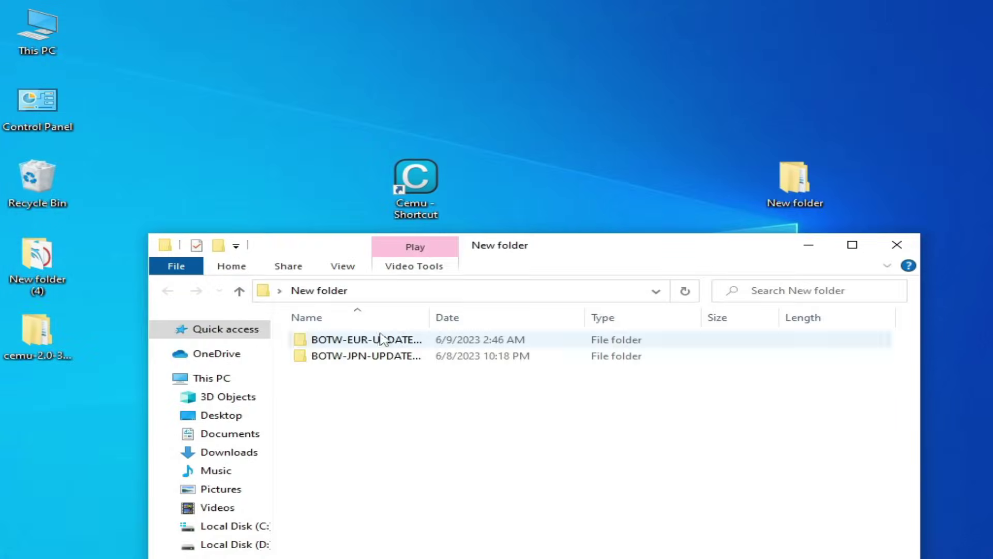
pyautogui.doubleClick(441, 183)
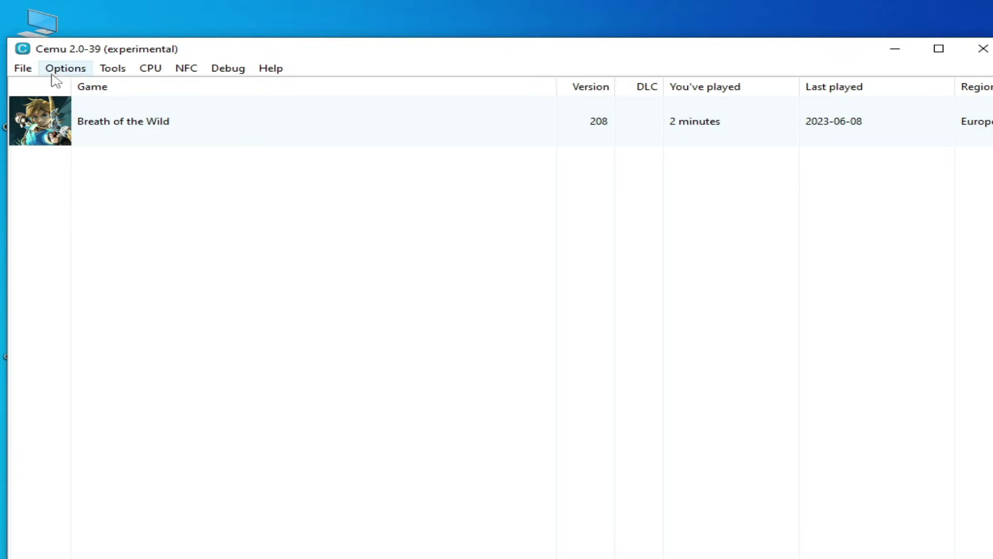
# In General settings, set the MLC path to Desktop\cemu-2.0-39-windows-x64\Cemu_2.0-39\mlc01
pyautogui.click(23, 68)
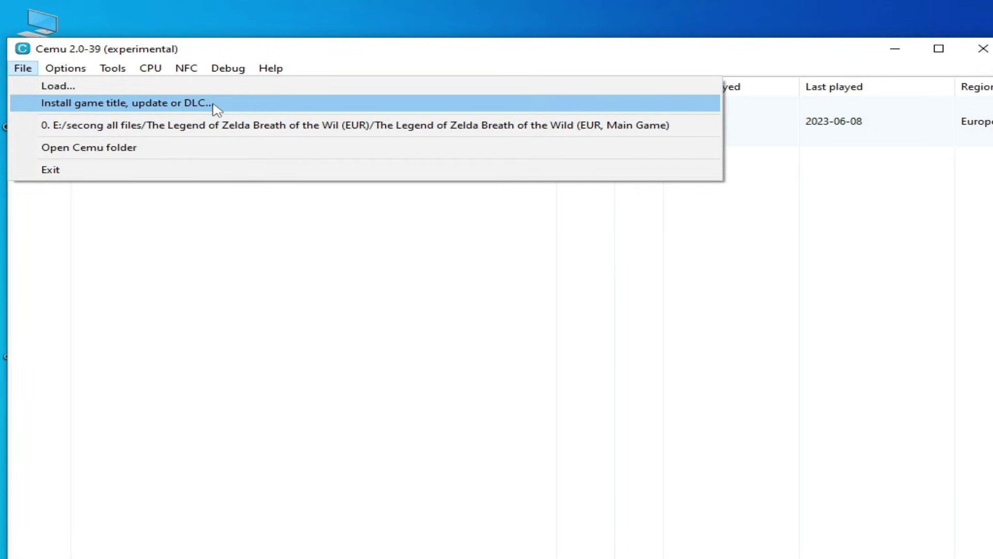
pyautogui.click(190, 240)
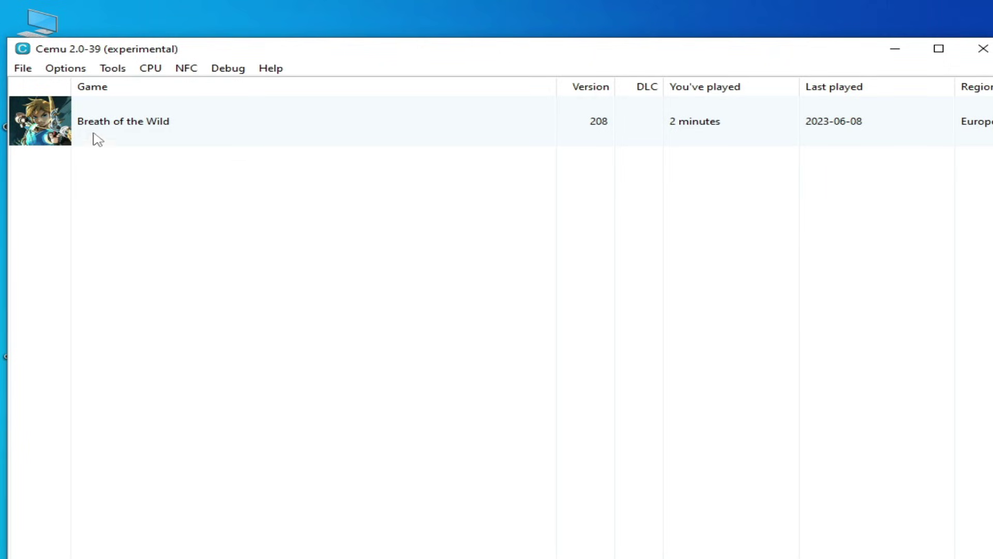
pyautogui.click(78, 71)
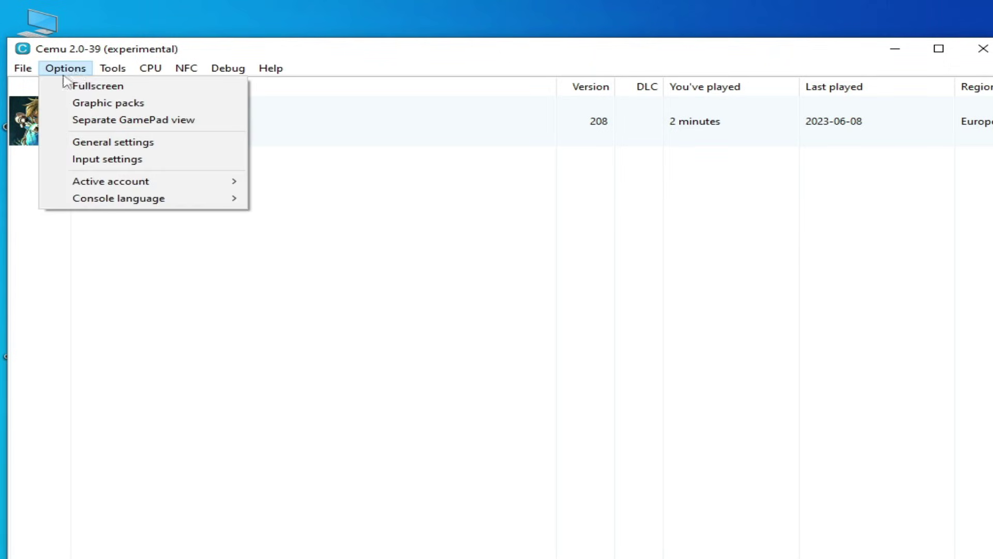
pyautogui.click(112, 145)
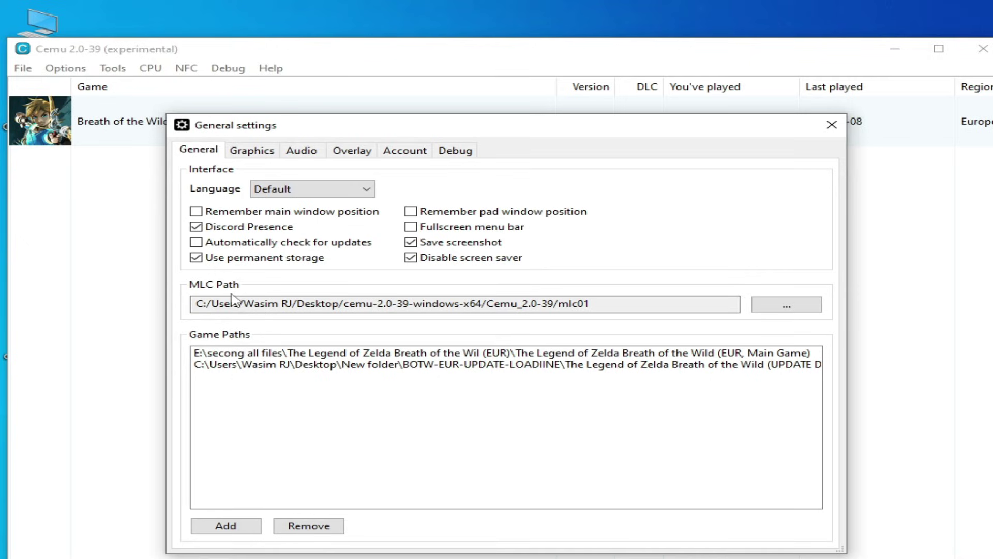
pyautogui.click(770, 306)
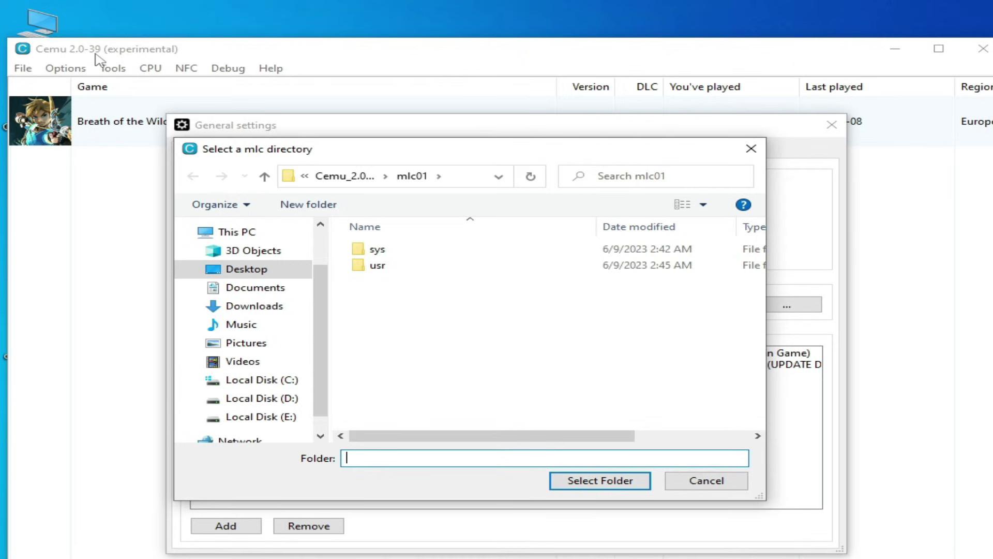
pyautogui.click(239, 271)
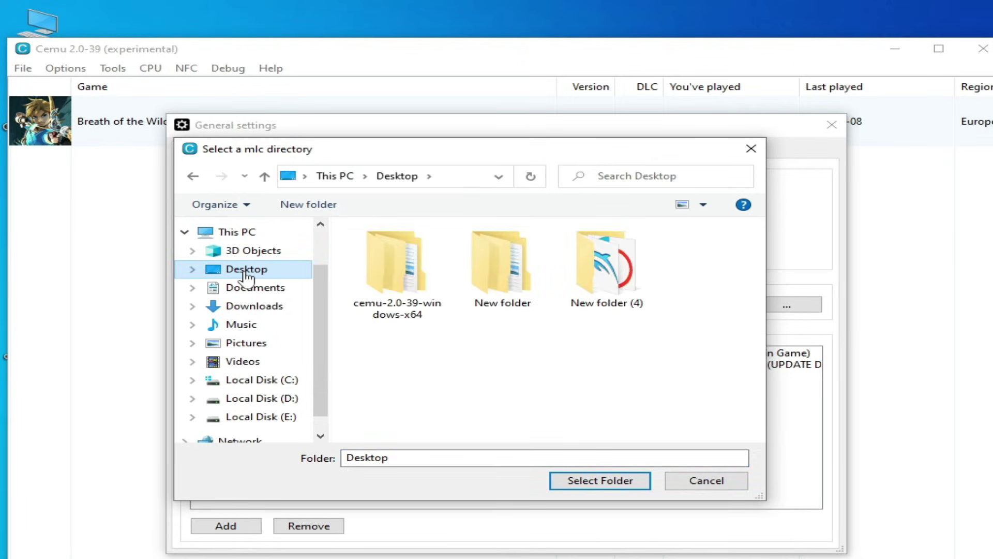
pyautogui.doubleClick(406, 313)
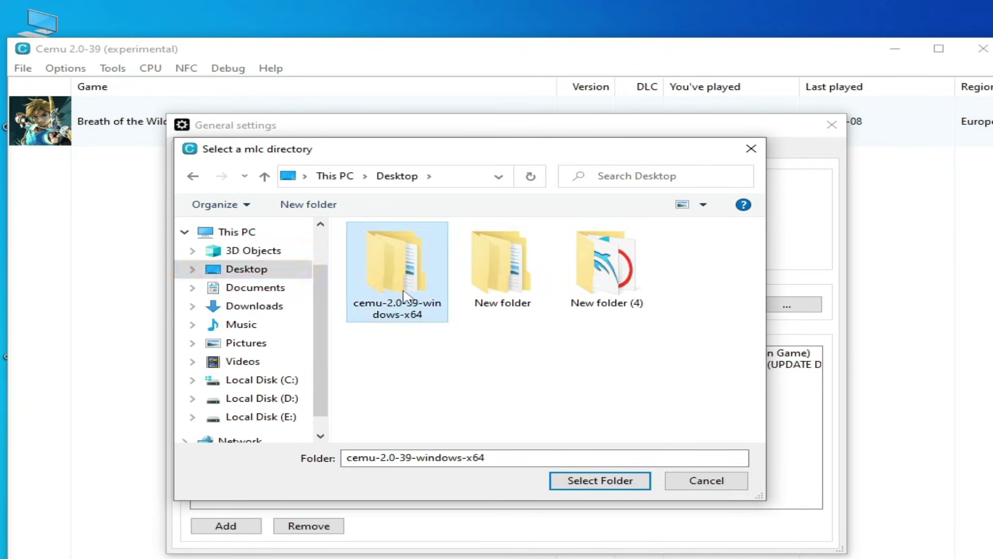
pyautogui.click(402, 254)
pyautogui.doubleClick(403, 252)
pyautogui.click(376, 254)
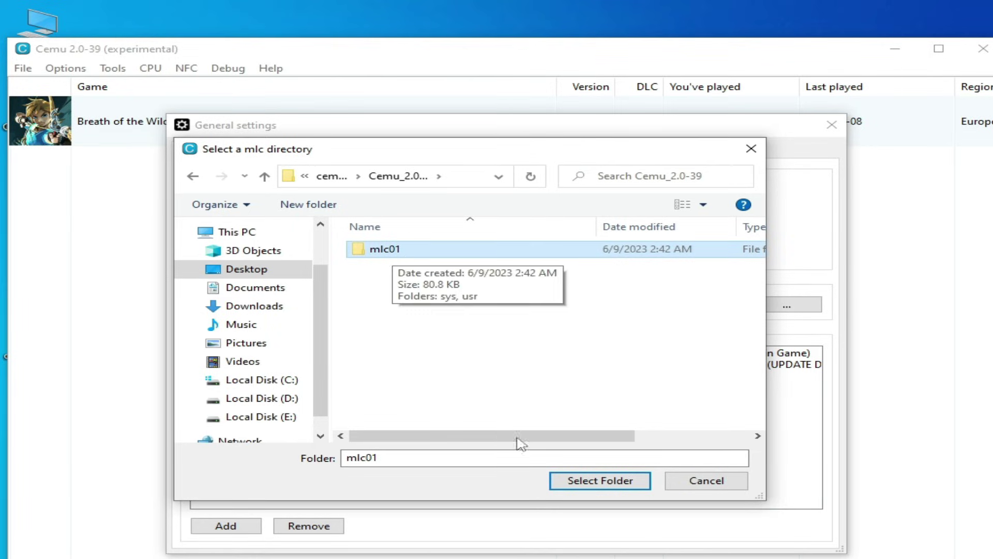
pyautogui.click(582, 481)
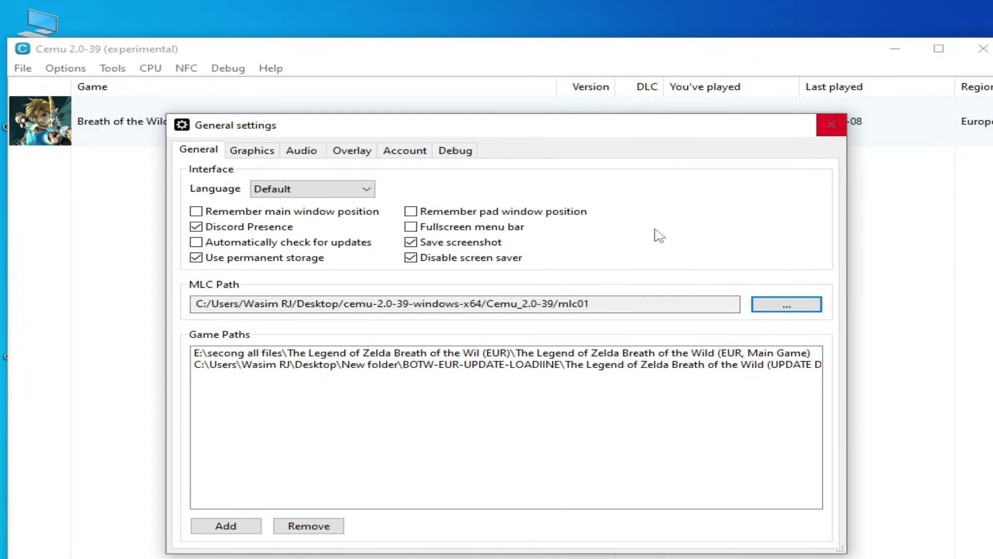
# Remove the BOTW-EUR-UPDATE-LOADIINE entry from Game Paths and close General settings
pyautogui.click(493, 365)
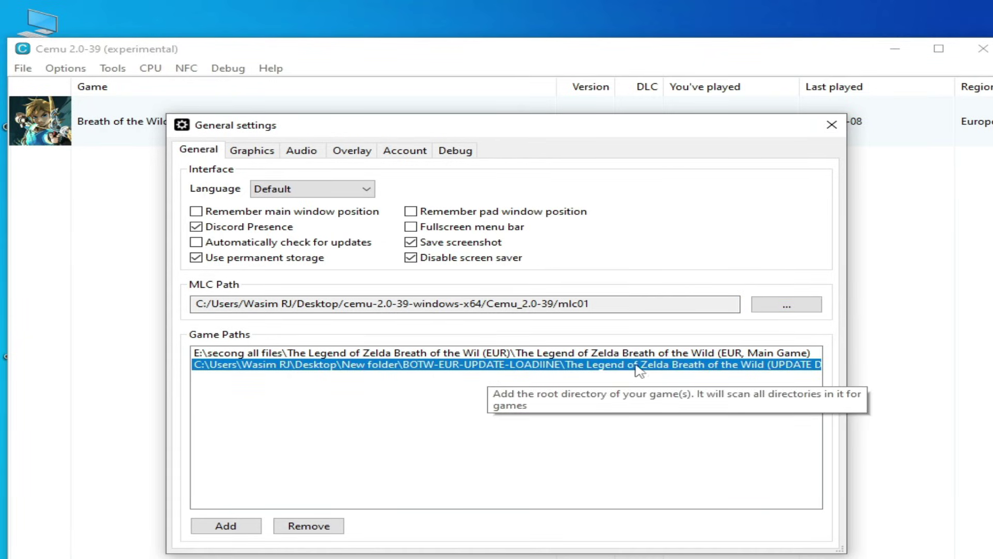
pyautogui.click(328, 525)
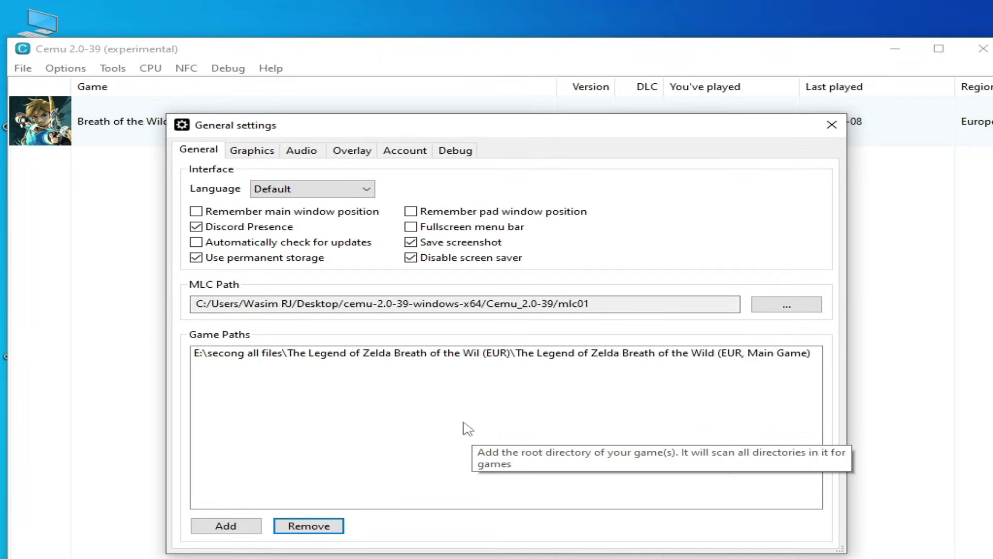
pyautogui.click(831, 125)
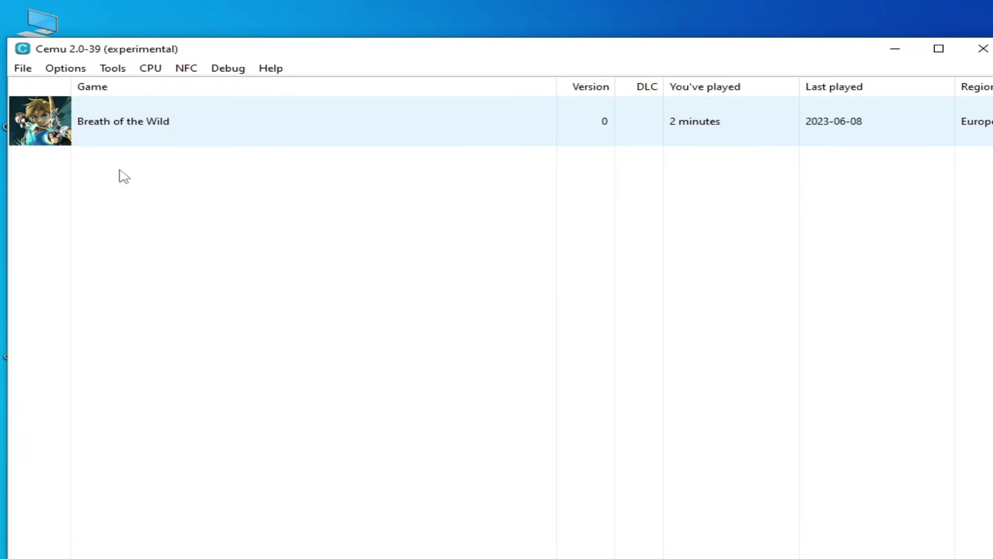
# Install the title from Desktop\New folder\BOTW-EUR-UPDATE\The Legend of Zelda as a game update
pyautogui.click(23, 68)
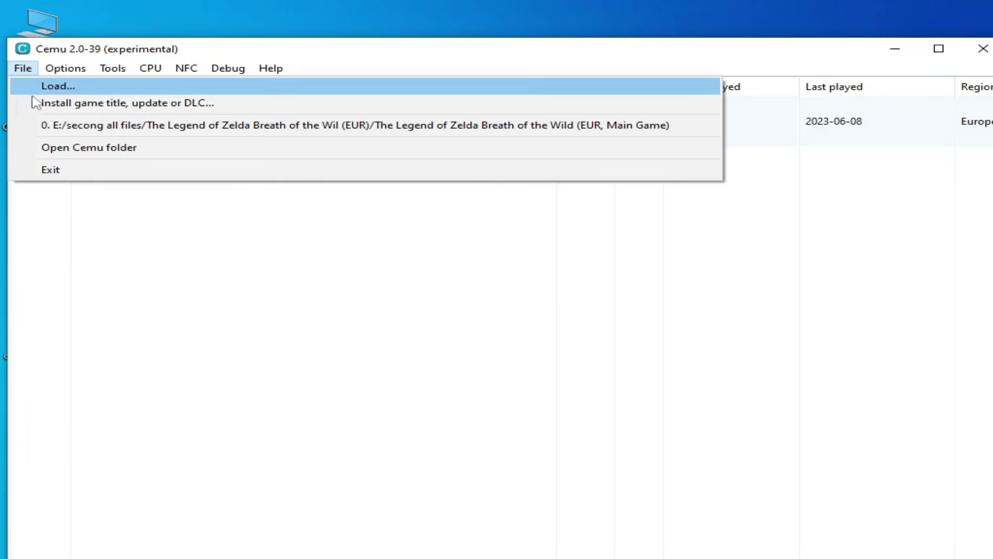
pyautogui.click(102, 106)
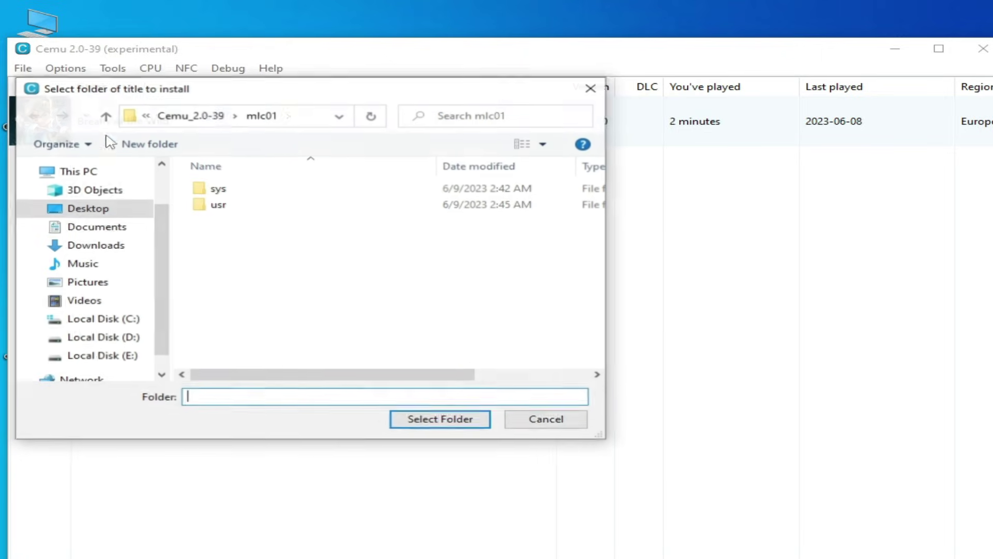
pyautogui.click(82, 208)
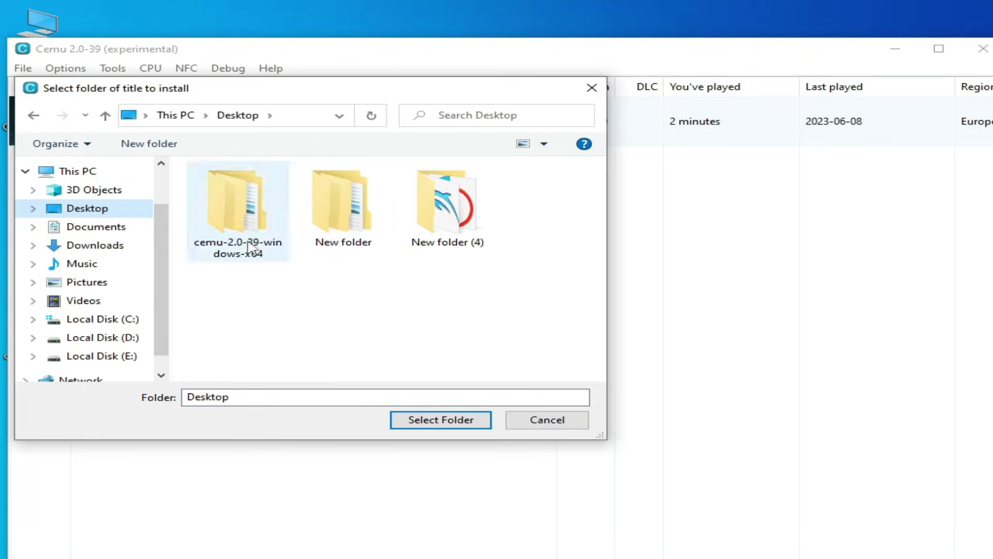
pyautogui.doubleClick(344, 210)
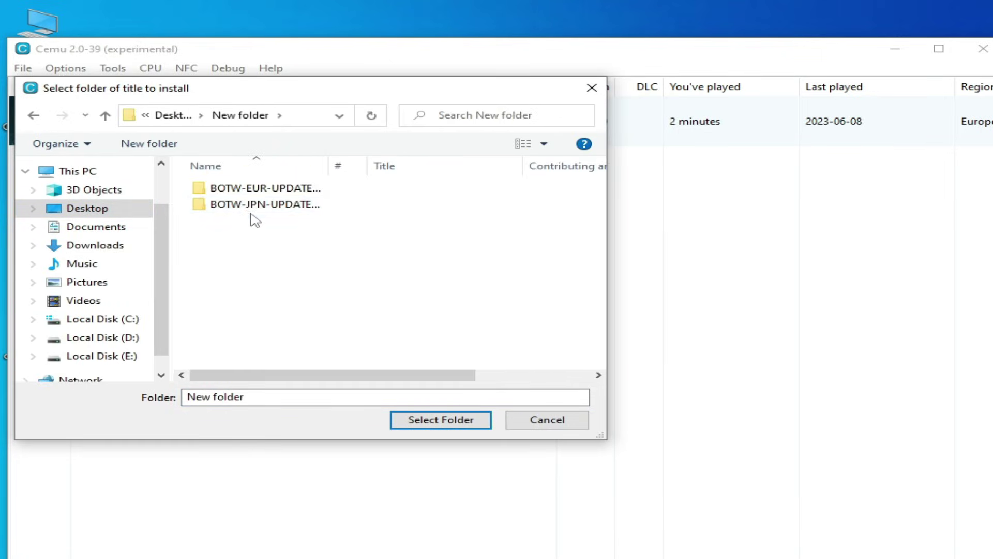
pyautogui.click(290, 192)
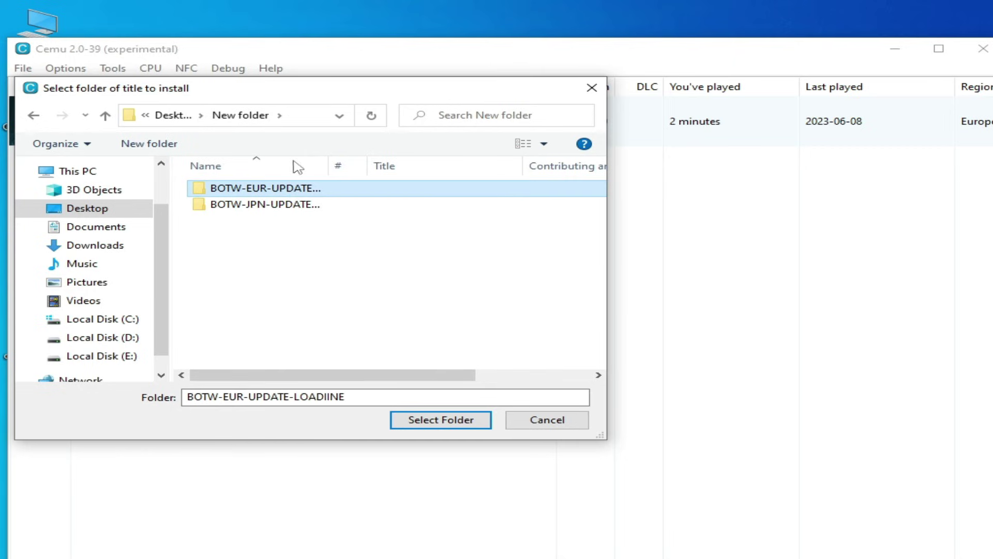
pyautogui.moveTo(310, 95); pyautogui.dragTo(422, 259)
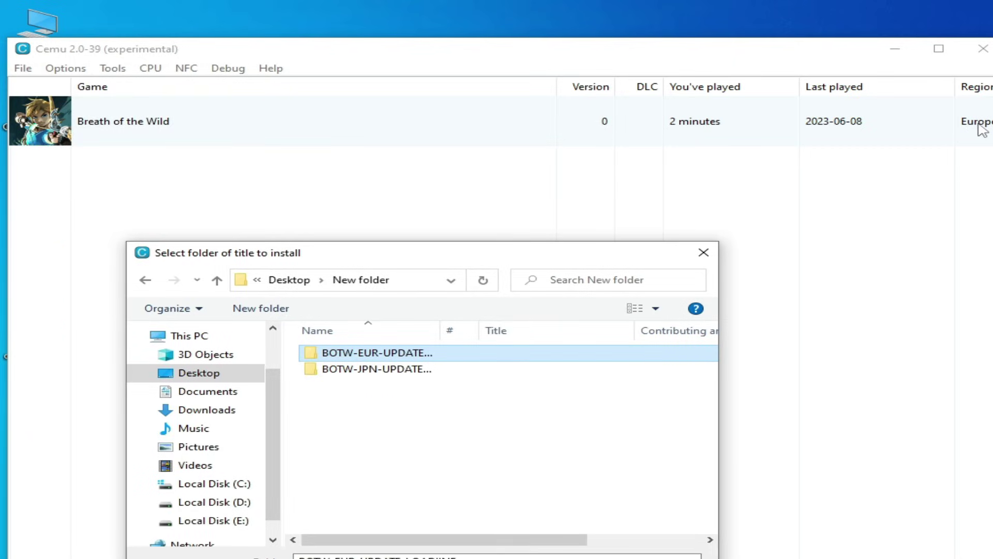
pyautogui.doubleClick(394, 357)
pyautogui.doubleClick(379, 357)
pyautogui.moveTo(406, 259); pyautogui.dragTo(431, 155)
pyautogui.doubleClick(372, 281)
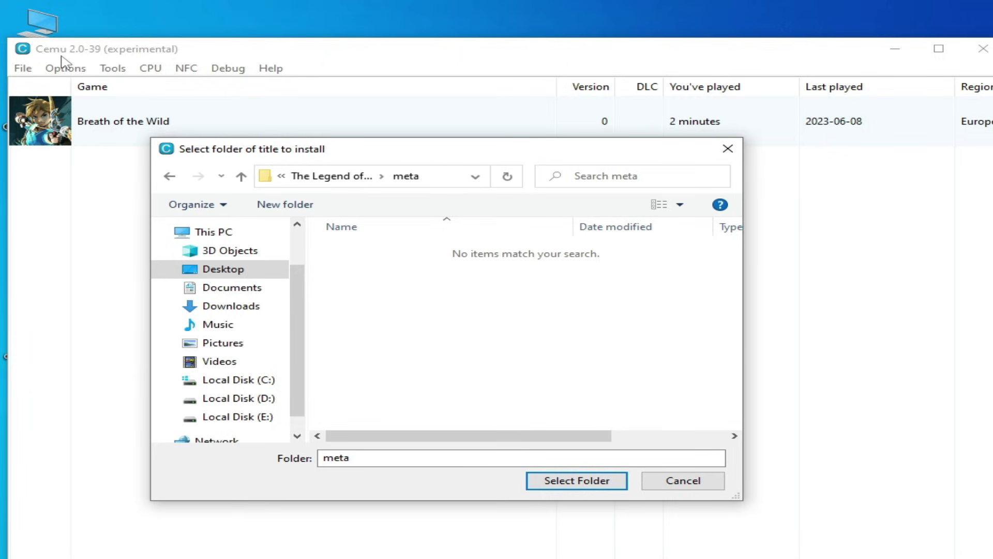
pyautogui.click(171, 177)
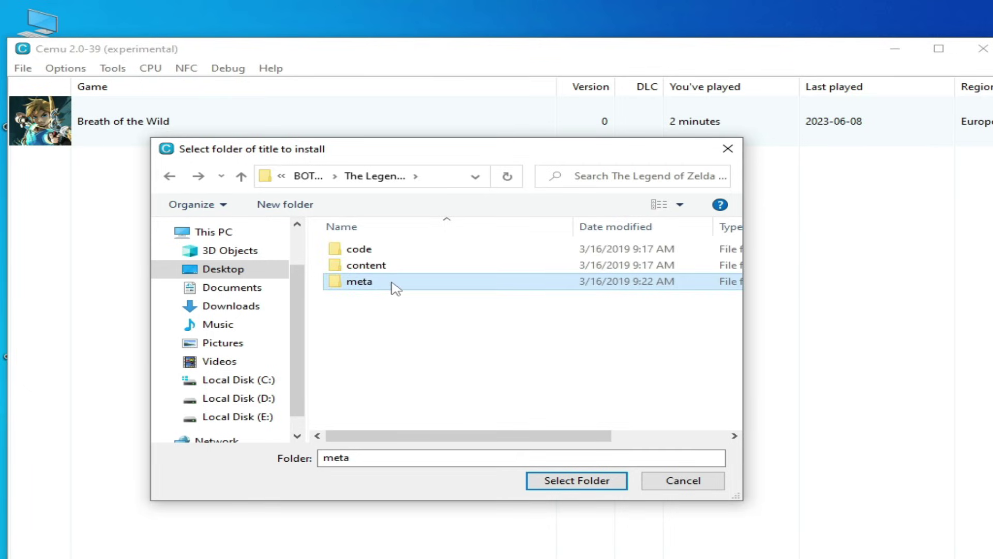
pyautogui.click(536, 479)
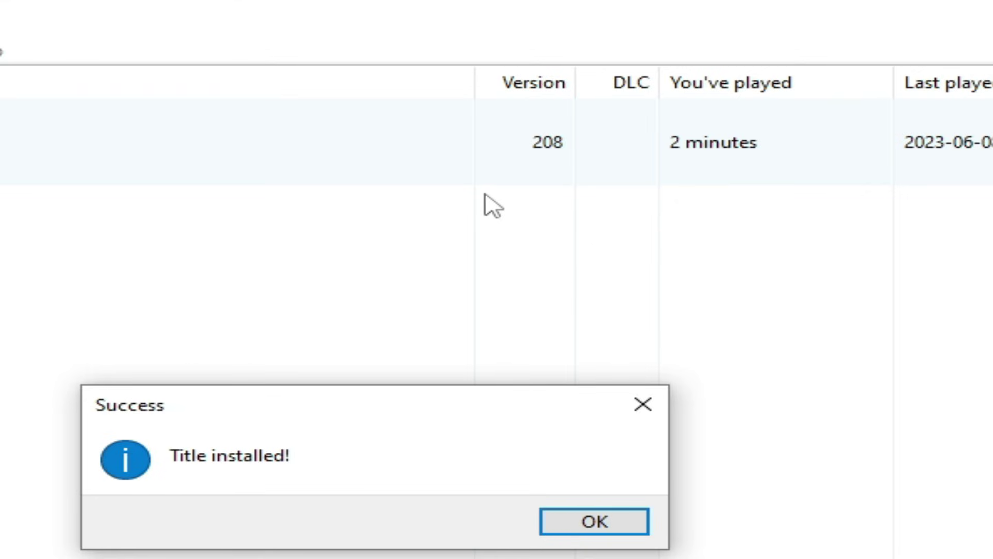
# Dismiss 'Title installed!' and open the installed update's folder from Title Manager
pyautogui.click(584, 519)
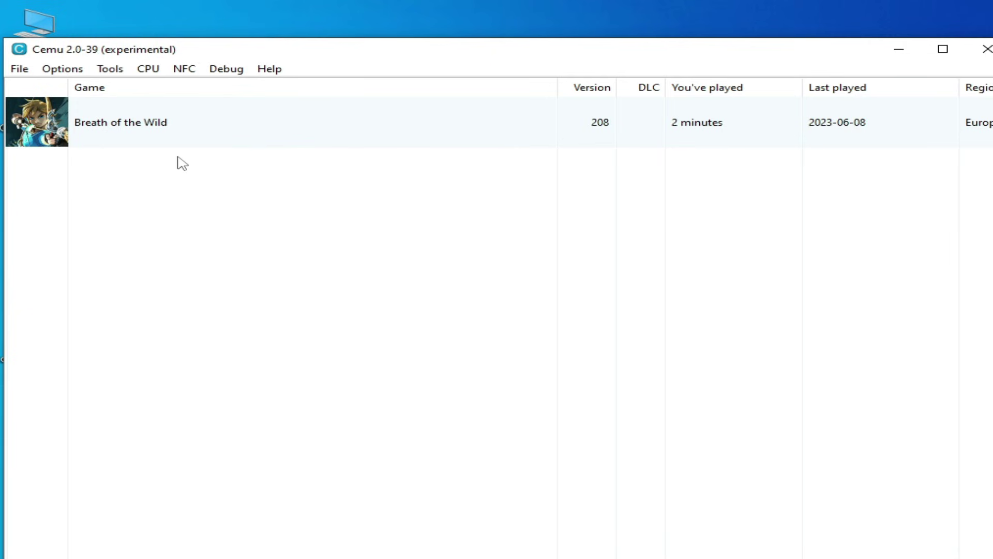
pyautogui.click(110, 69)
pyautogui.click(126, 103)
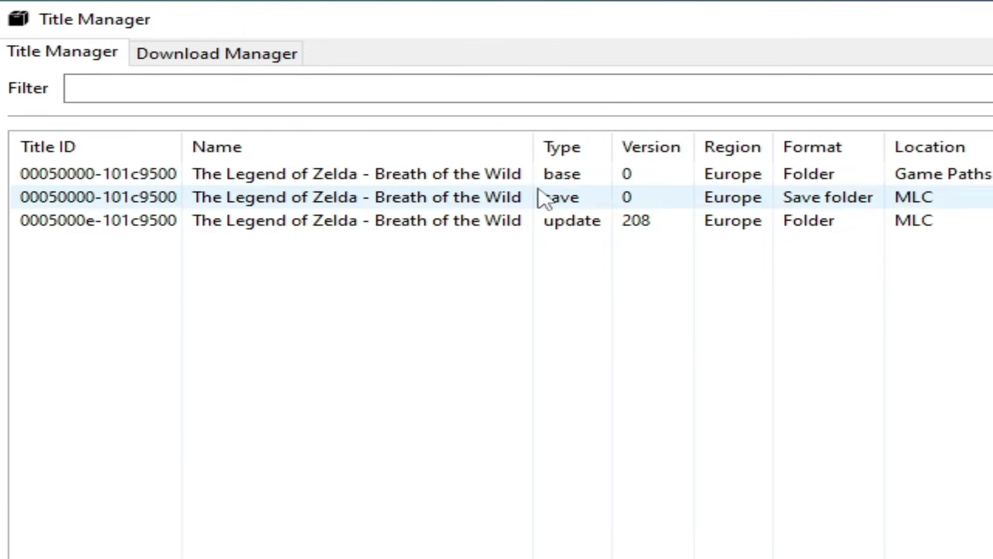
pyautogui.rightClick(491, 225)
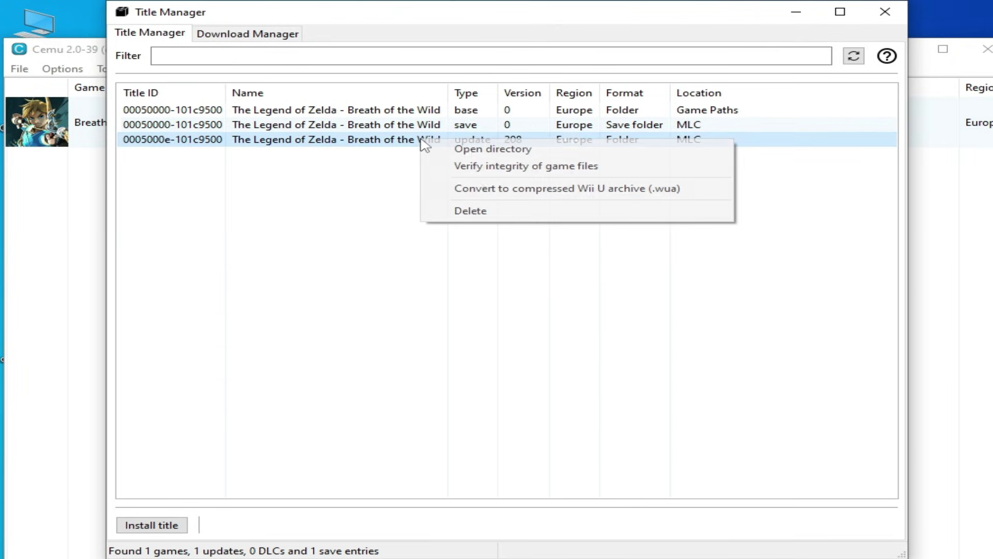
pyautogui.click(474, 150)
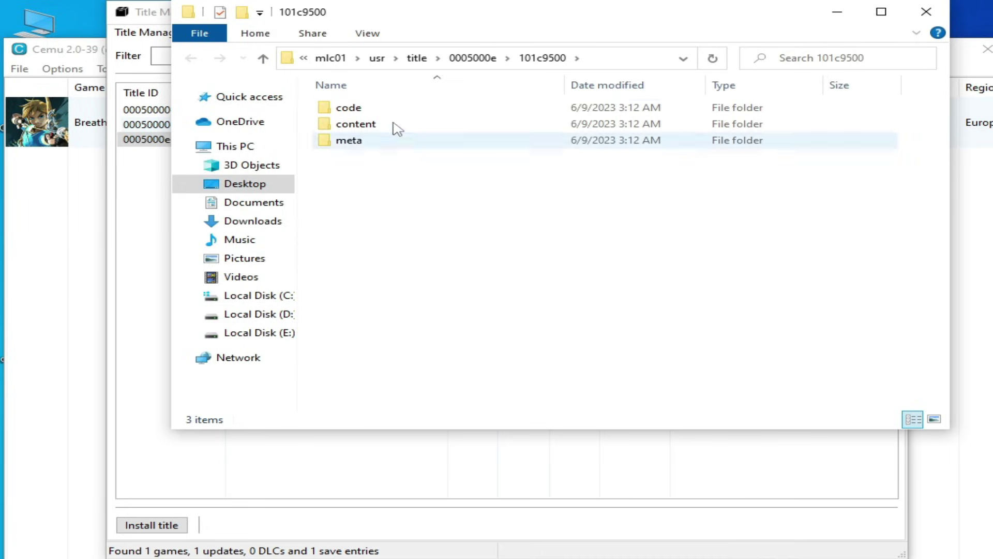
# Confirm the update is stored under Cemu_2.0-39\mlc01, then close Explorer and Title Manager
pyautogui.click(329, 58)
pyautogui.click(329, 59)
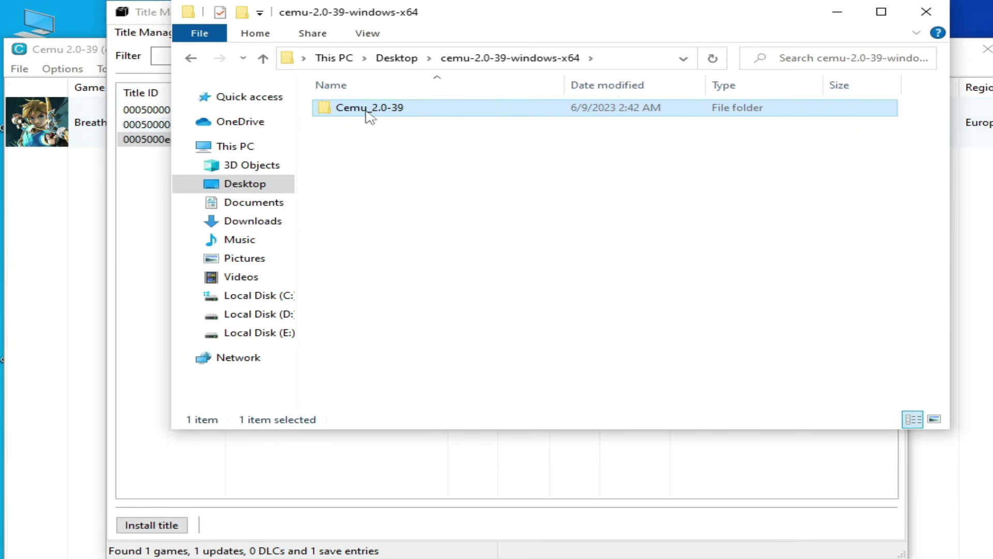
pyautogui.doubleClick(371, 109)
pyautogui.doubleClick(357, 112)
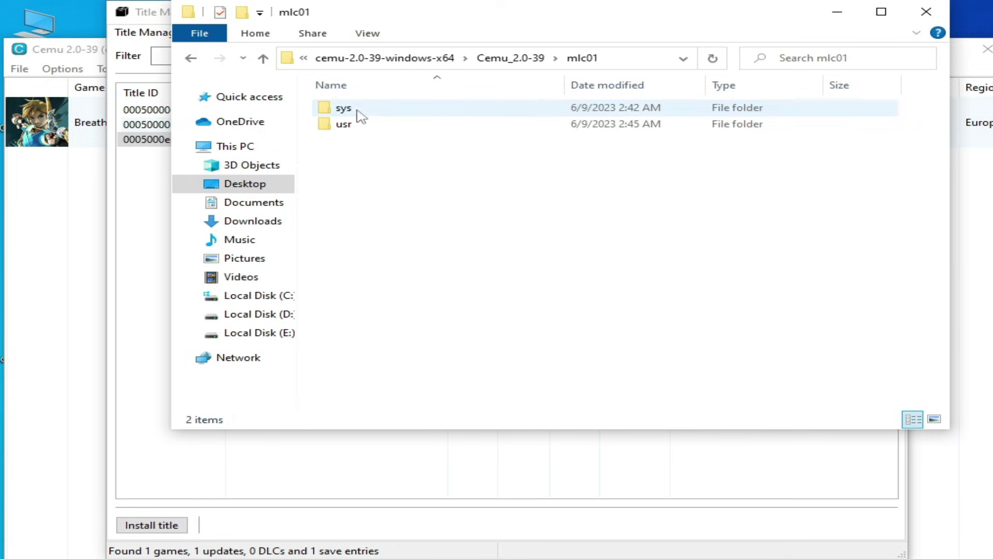
pyautogui.click(926, 13)
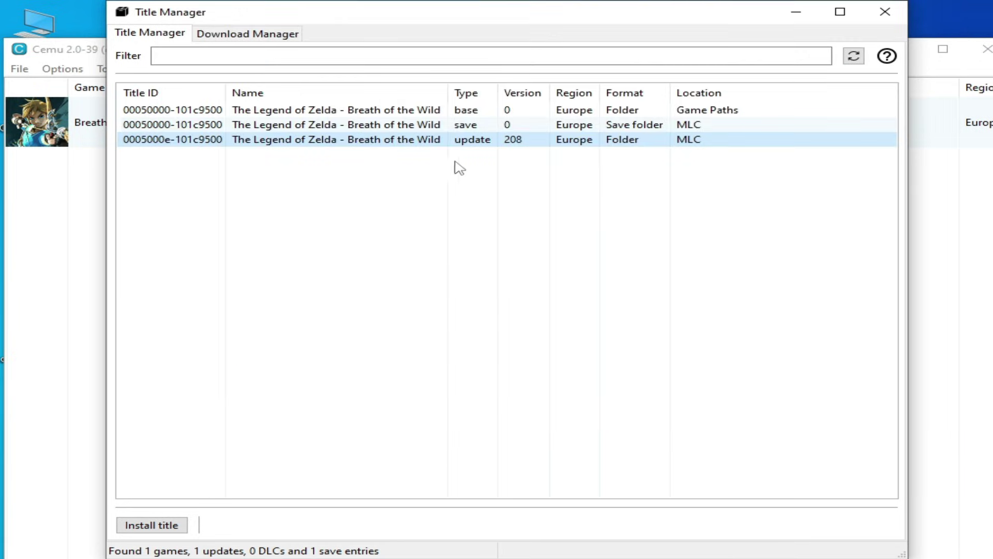
pyautogui.click(890, 13)
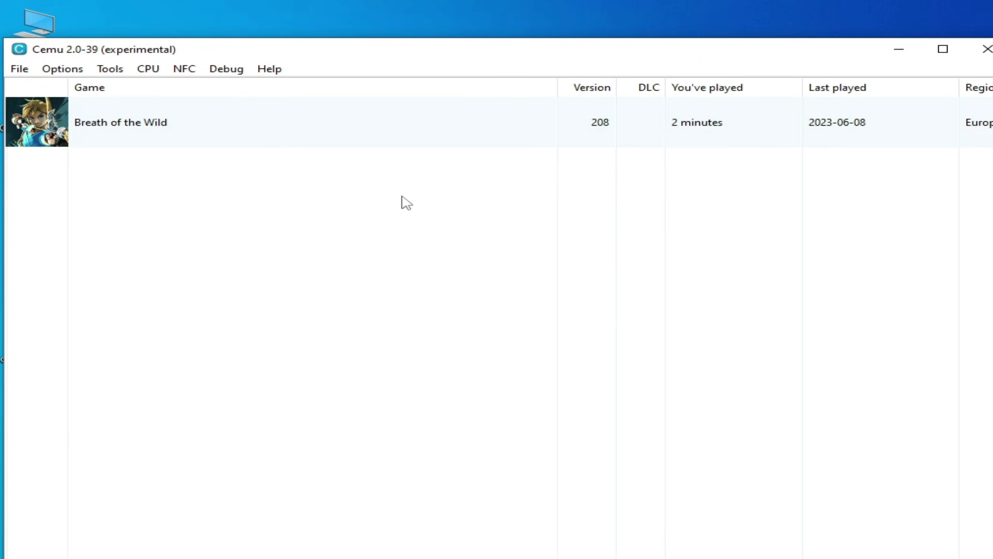
# Close Cemu and open the Cemu shortcut's file location
pyautogui.click(987, 49)
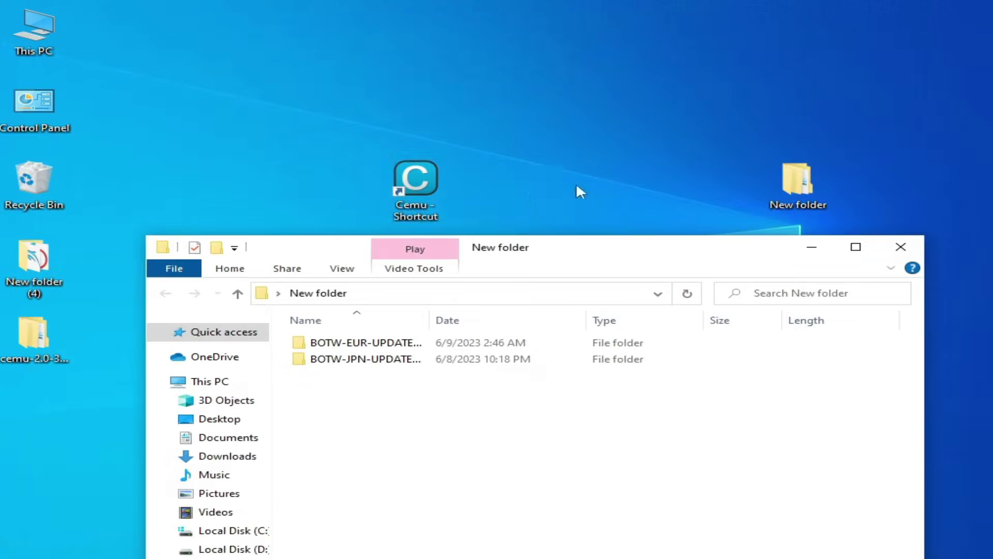
pyautogui.rightClick(409, 181)
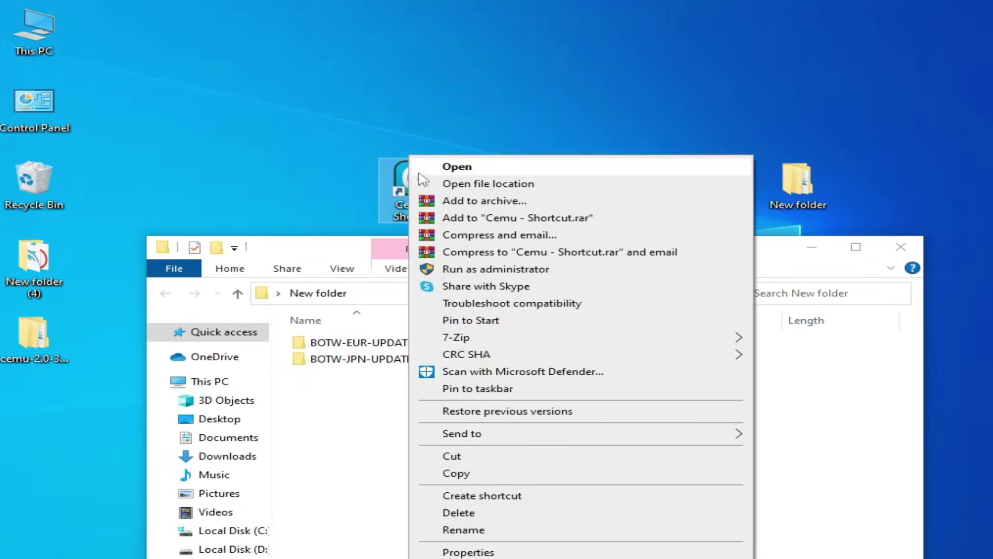
pyautogui.click(499, 184)
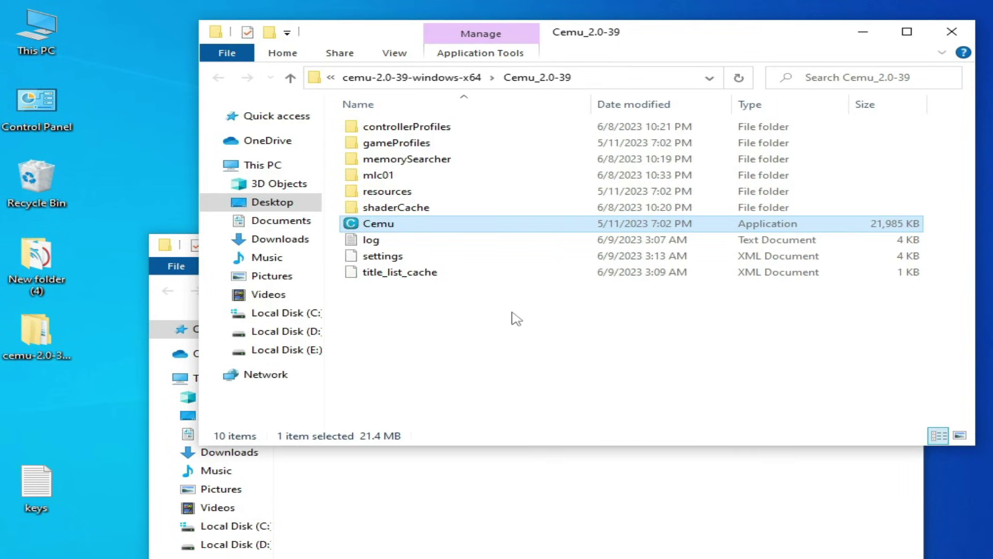
# Copy the keys file from the desktop into the Cemu_2.0-39 folder and relaunch Cemu
pyautogui.rightClick(37, 490)
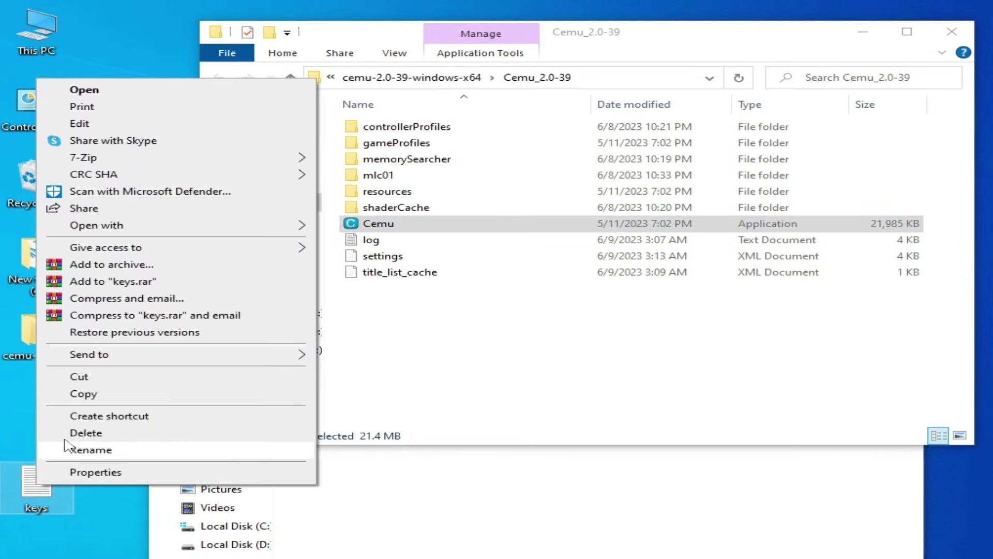
pyautogui.click(80, 395)
pyautogui.rightClick(427, 322)
pyautogui.click(471, 421)
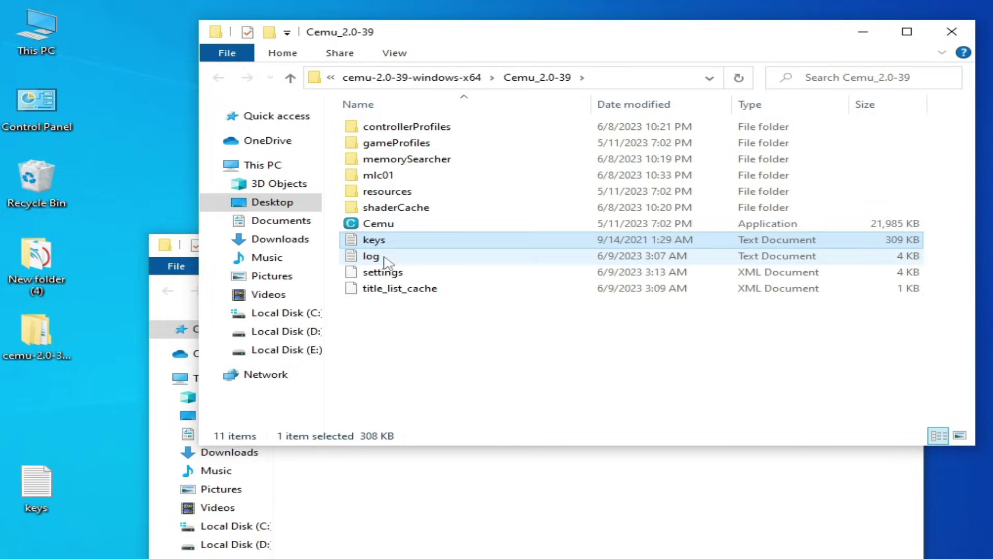
pyautogui.doubleClick(382, 224)
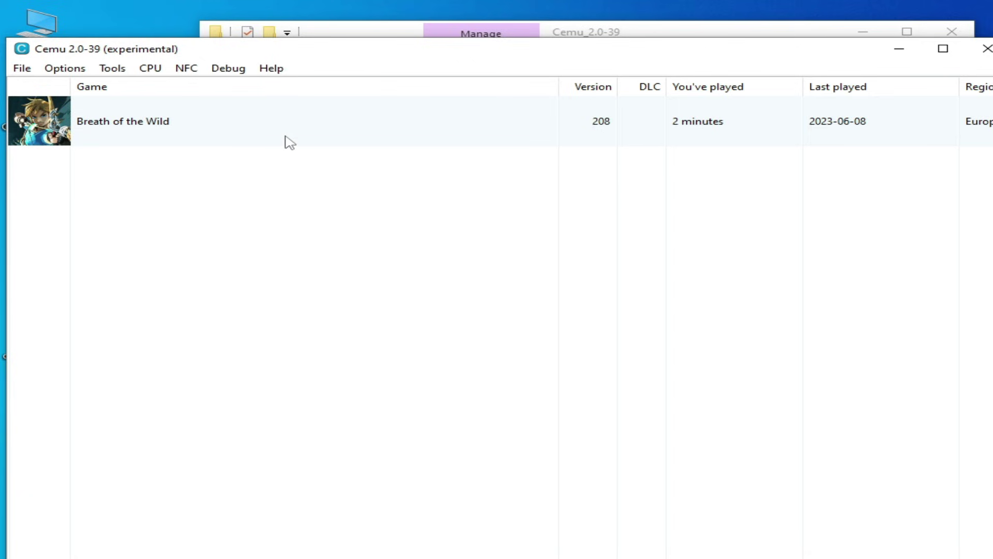
# Shrink the Cemu window from the left and top, then launch Breath of the Wild EU v208
pyautogui.moveTo(7, 212); pyautogui.dragTo(83, 212)
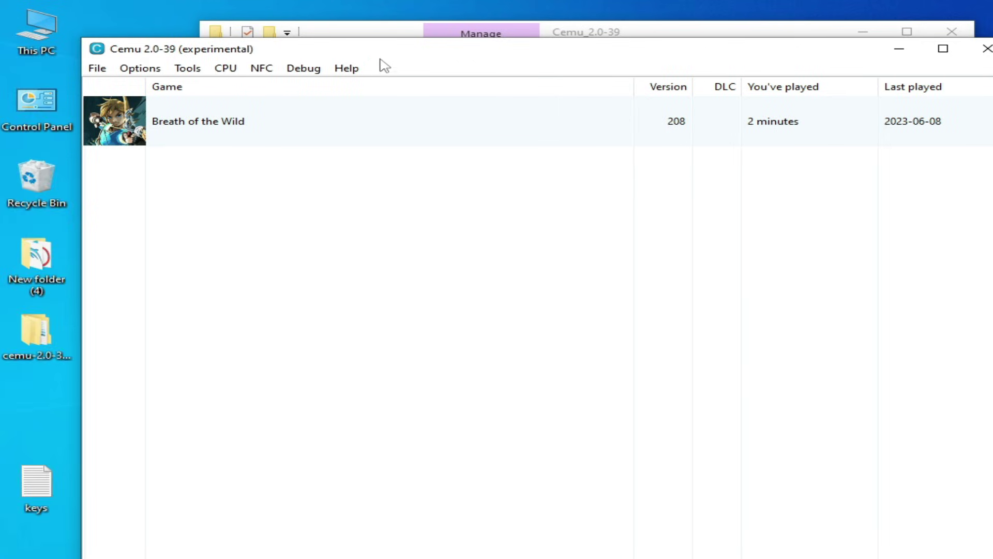
pyautogui.moveTo(391, 42); pyautogui.dragTo(377, 153)
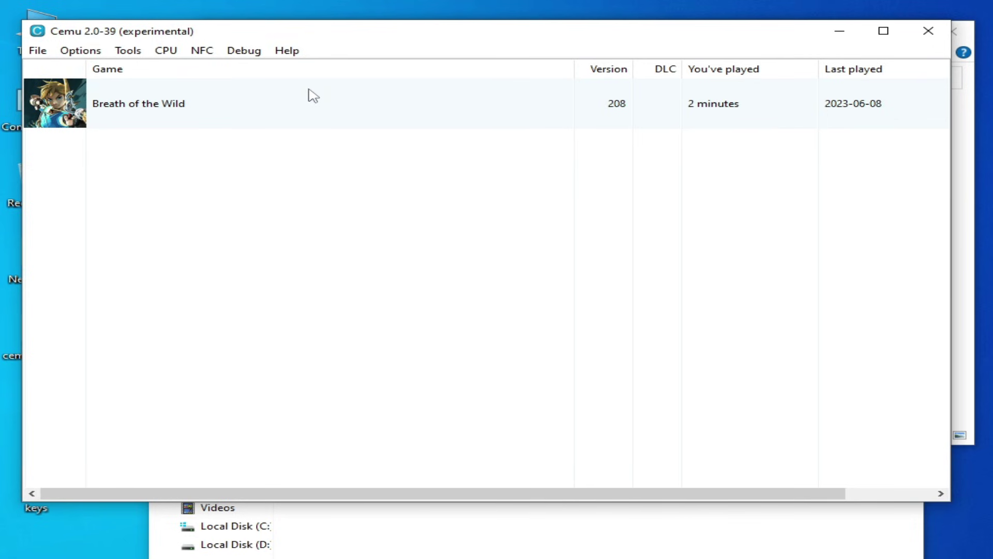
pyautogui.doubleClick(295, 109)
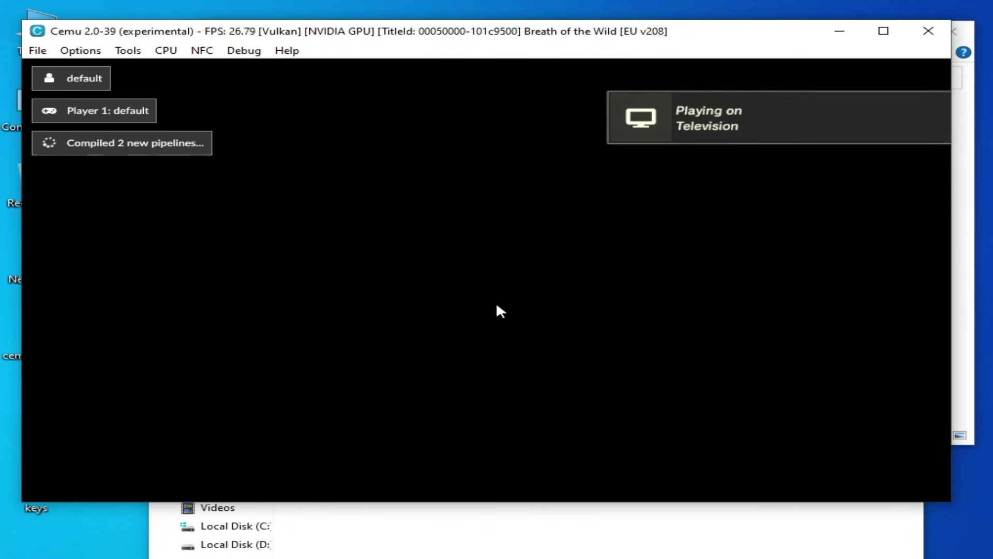